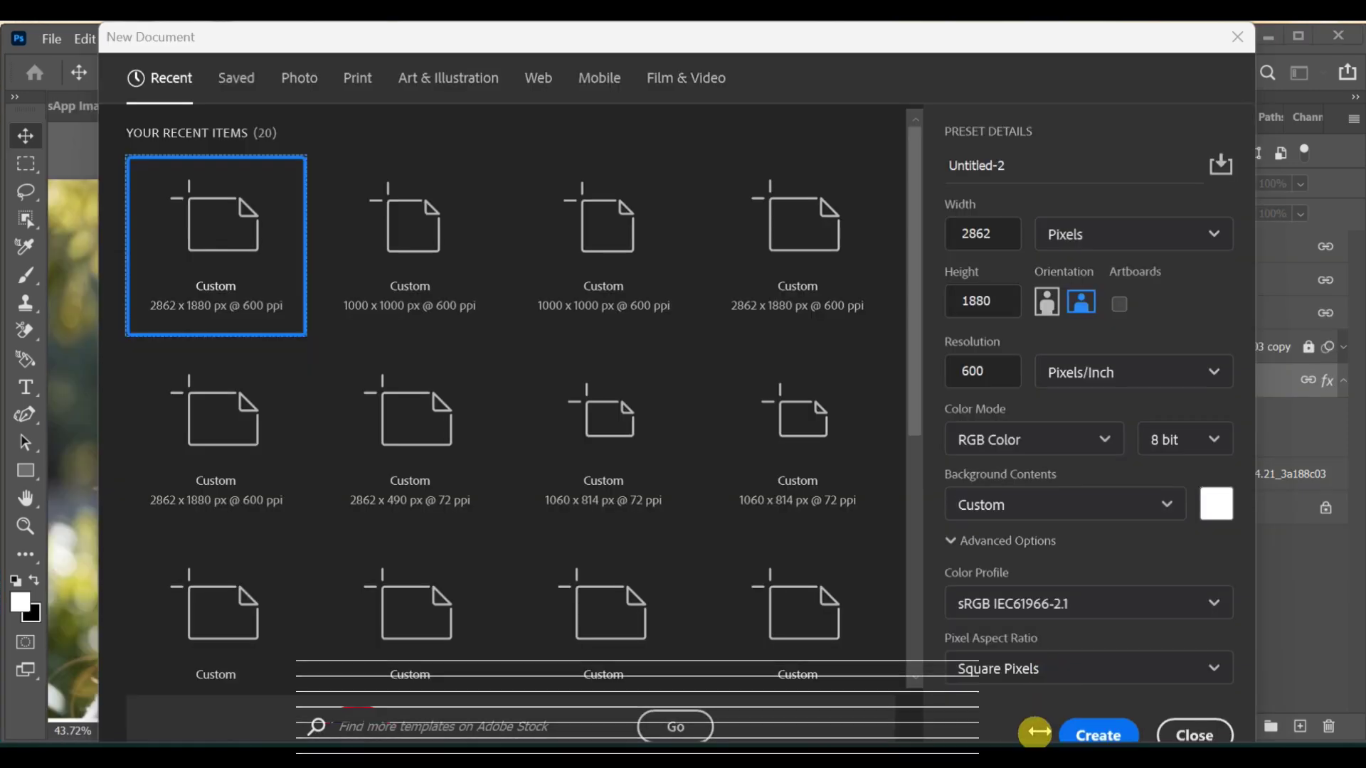
# Create a new 2862 x 1880 px RGB document at 600 pixels/inch with a white background.
pyautogui.click(1093, 733)
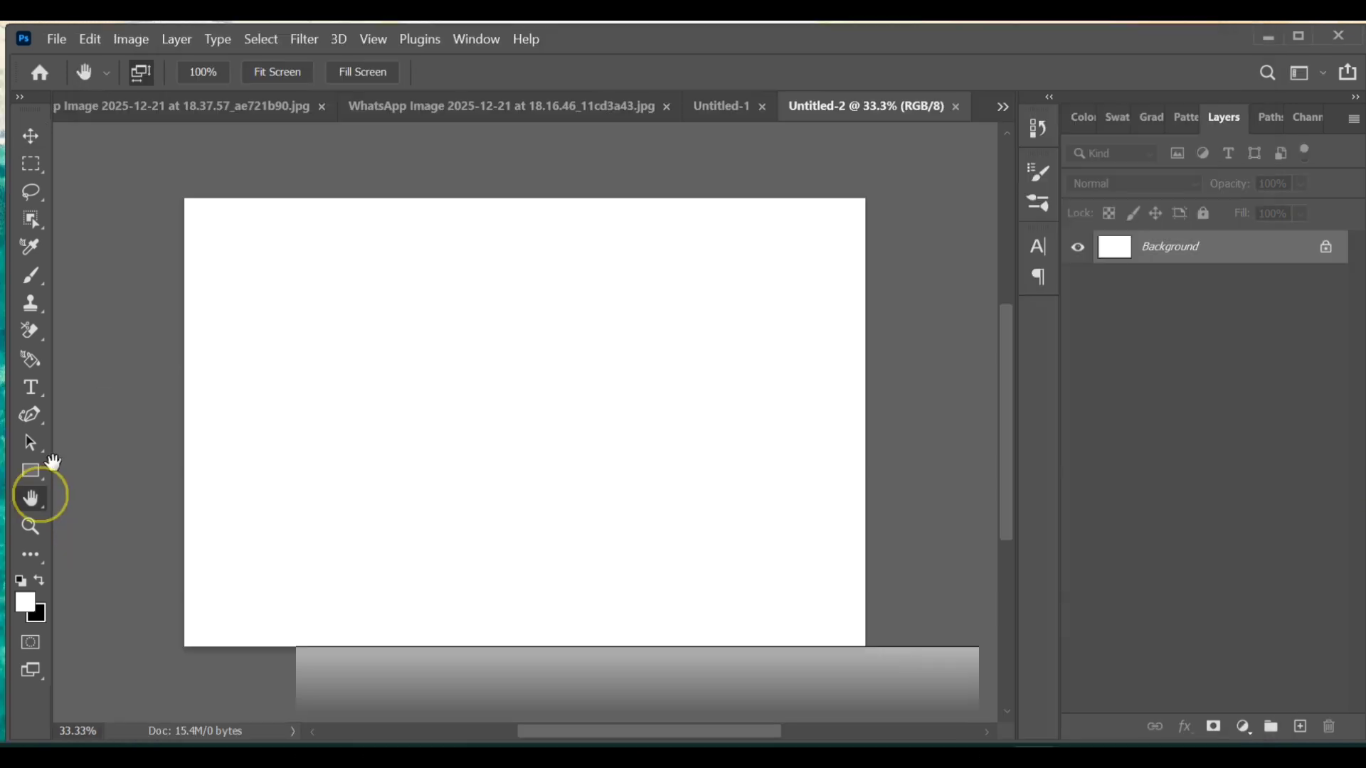
pyautogui.click(27, 497)
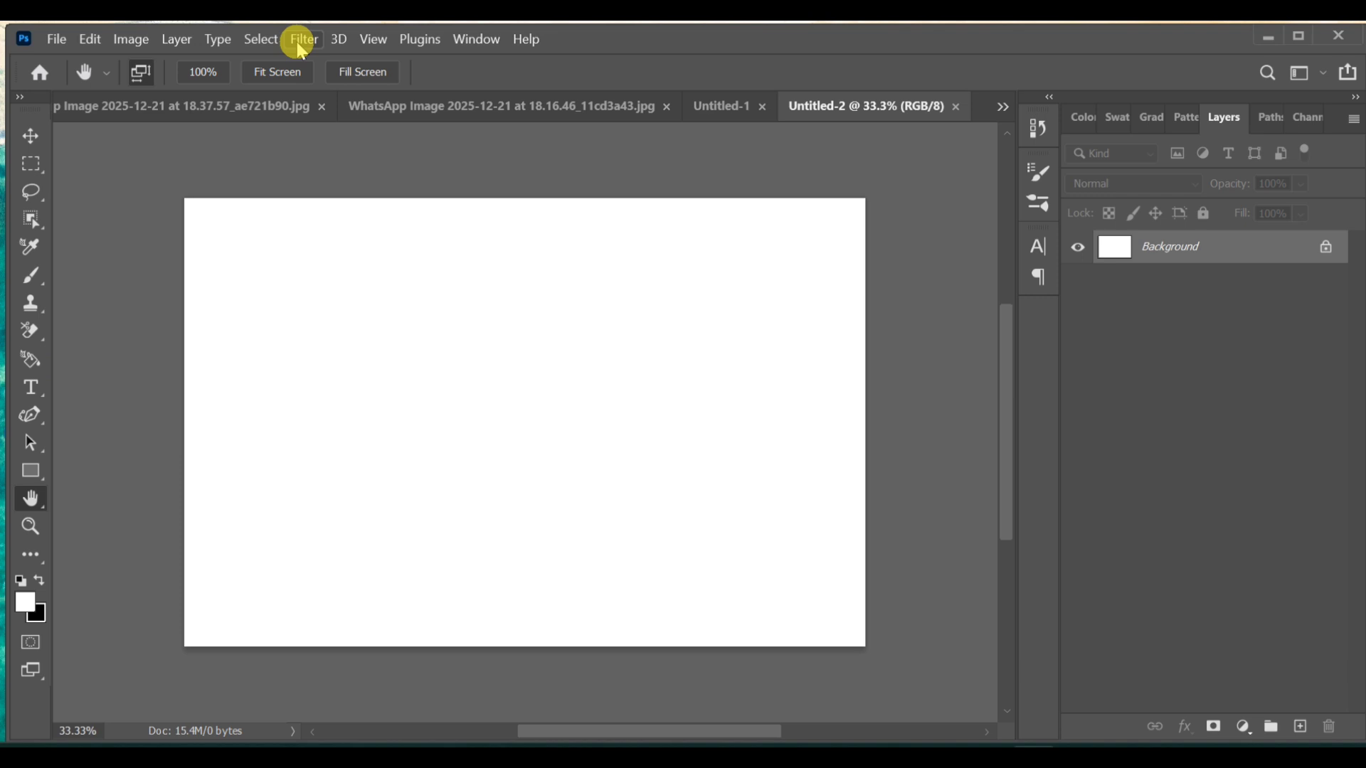
pyautogui.click(276, 77)
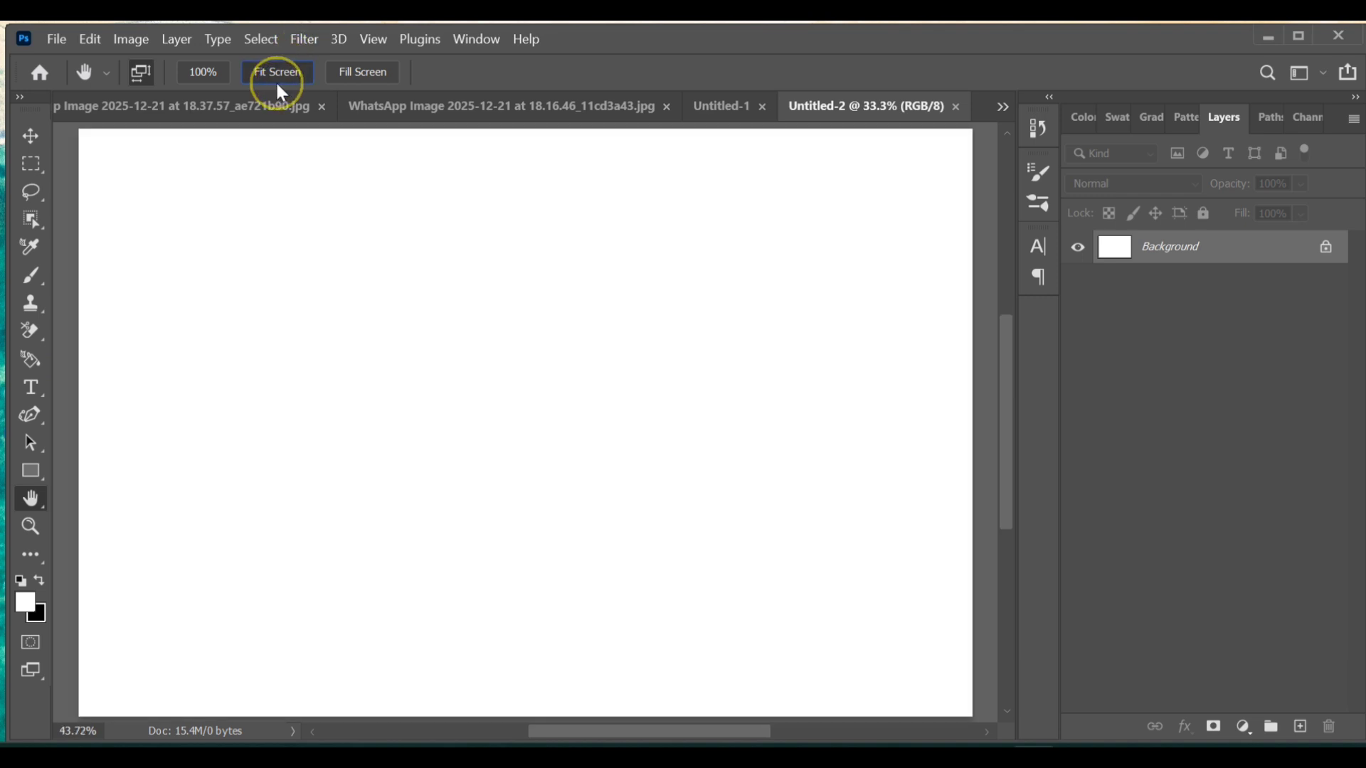
# Add a light grey Solid Color fill layer above the background.
pyautogui.click(1246, 731)
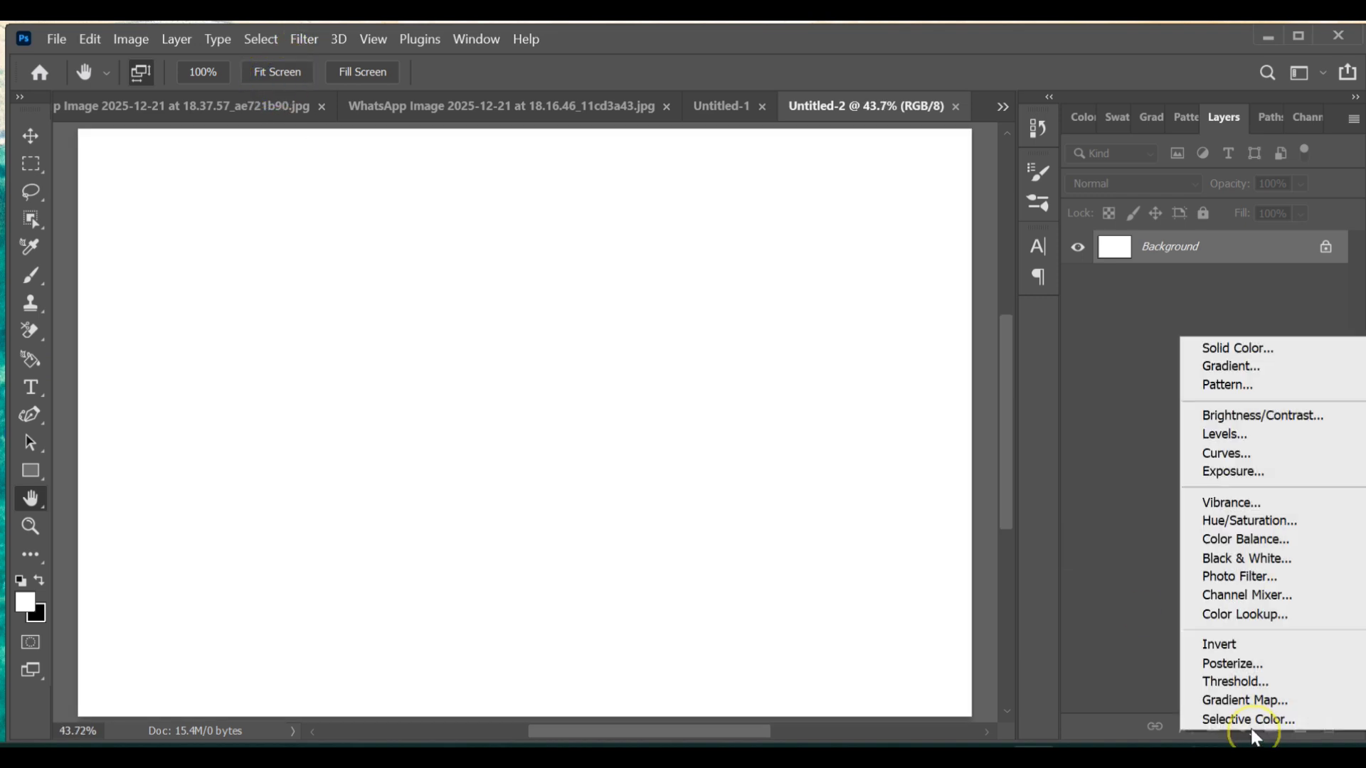
pyautogui.click(1225, 350)
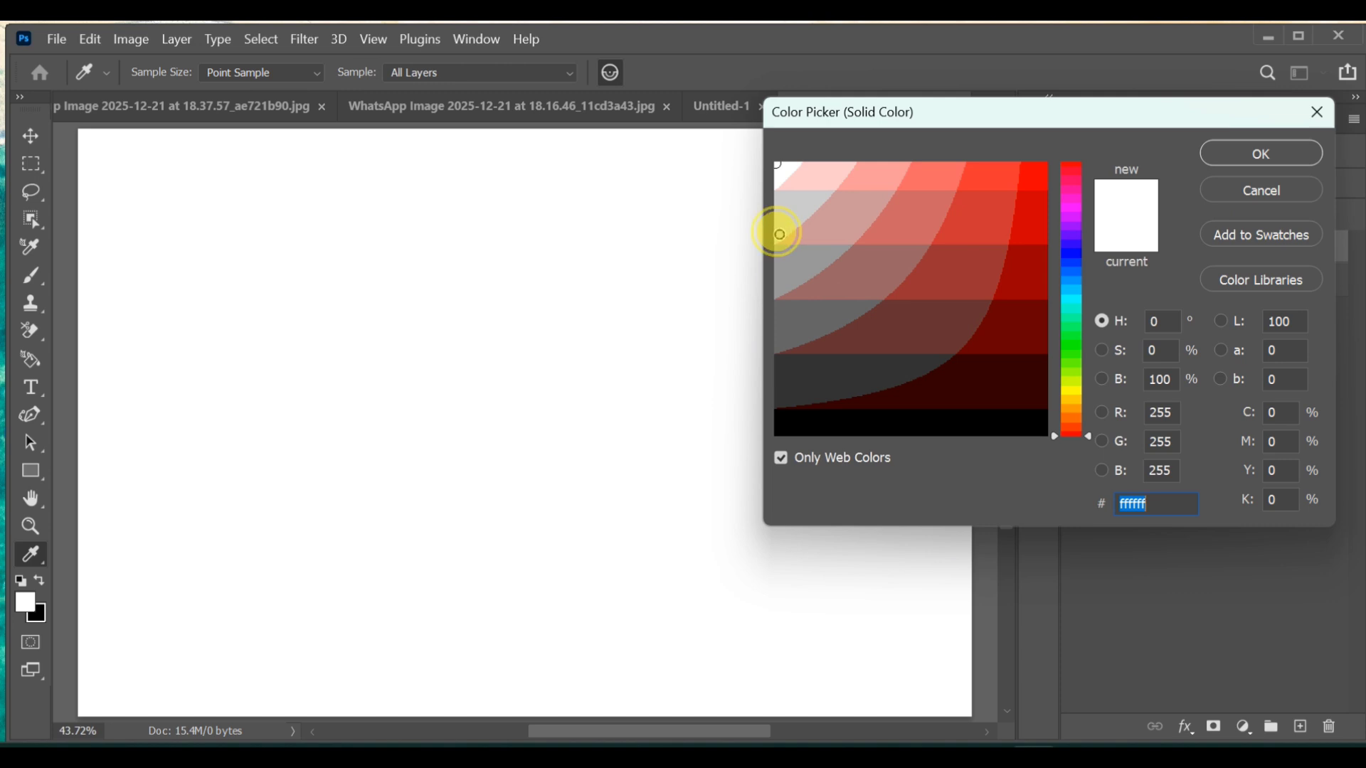
pyautogui.click(778, 234)
pyautogui.click(1241, 169)
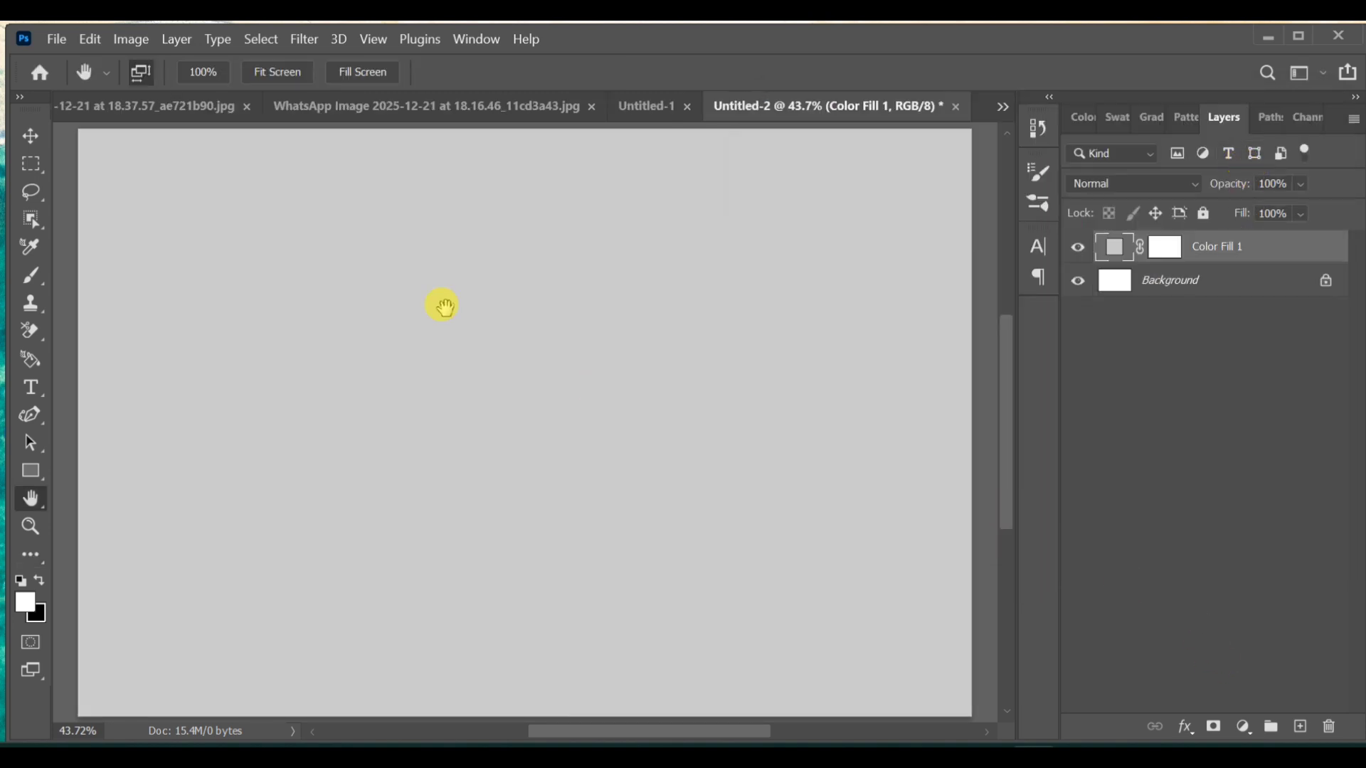
# Convert the grey fill to a smart object and apply the Texturizer filter with Canvas texture, 93% scaling, relief 2 and Top light.
pyautogui.click(303, 39)
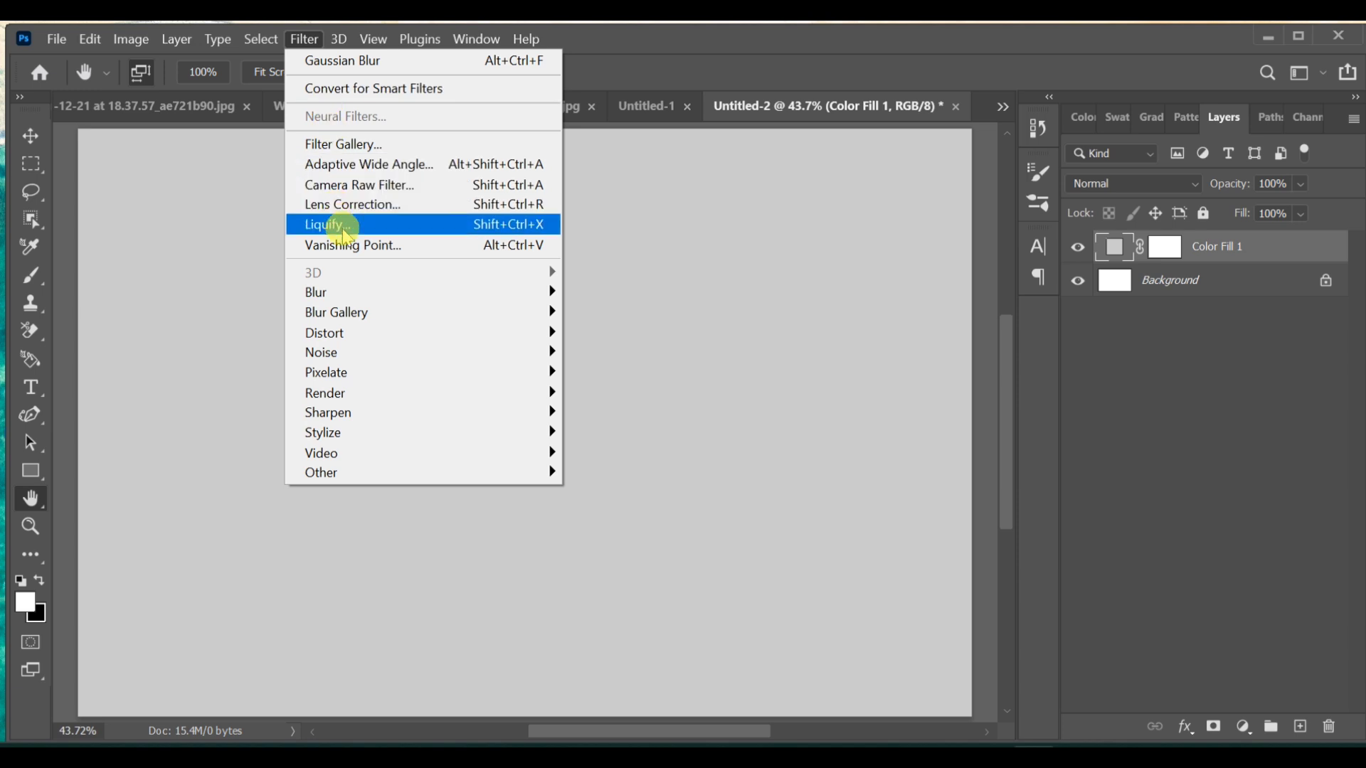
pyautogui.click(366, 143)
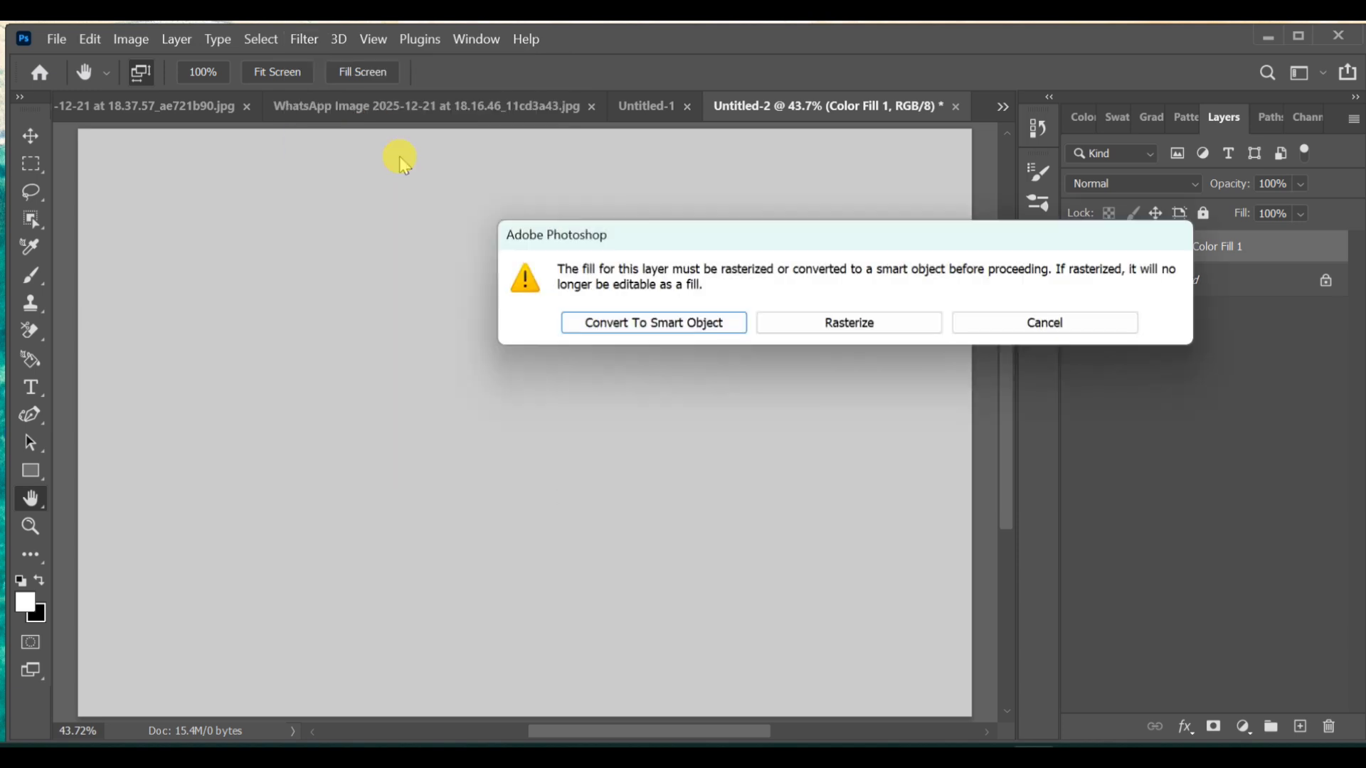
pyautogui.click(650, 324)
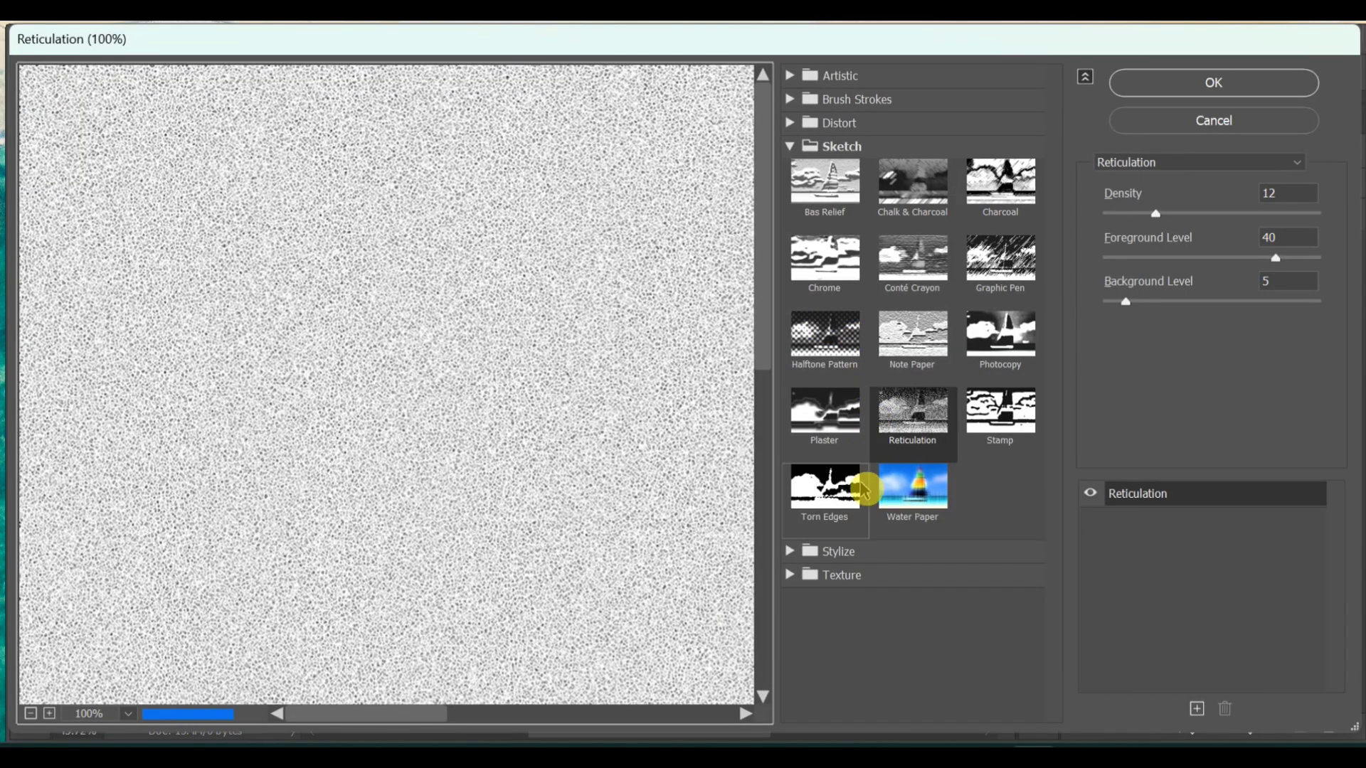
pyautogui.click(829, 575)
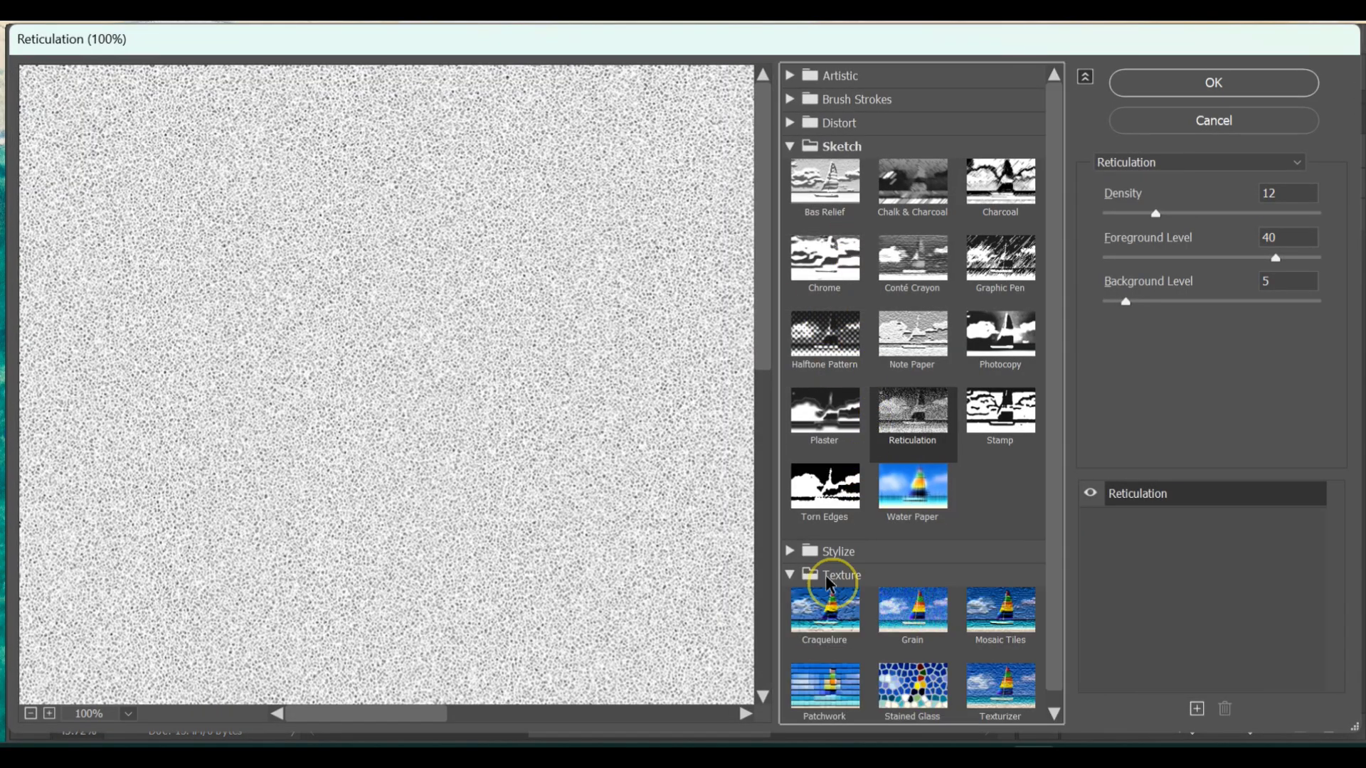
pyautogui.scroll(-1, 1004, 677)
pyautogui.click(1005, 677)
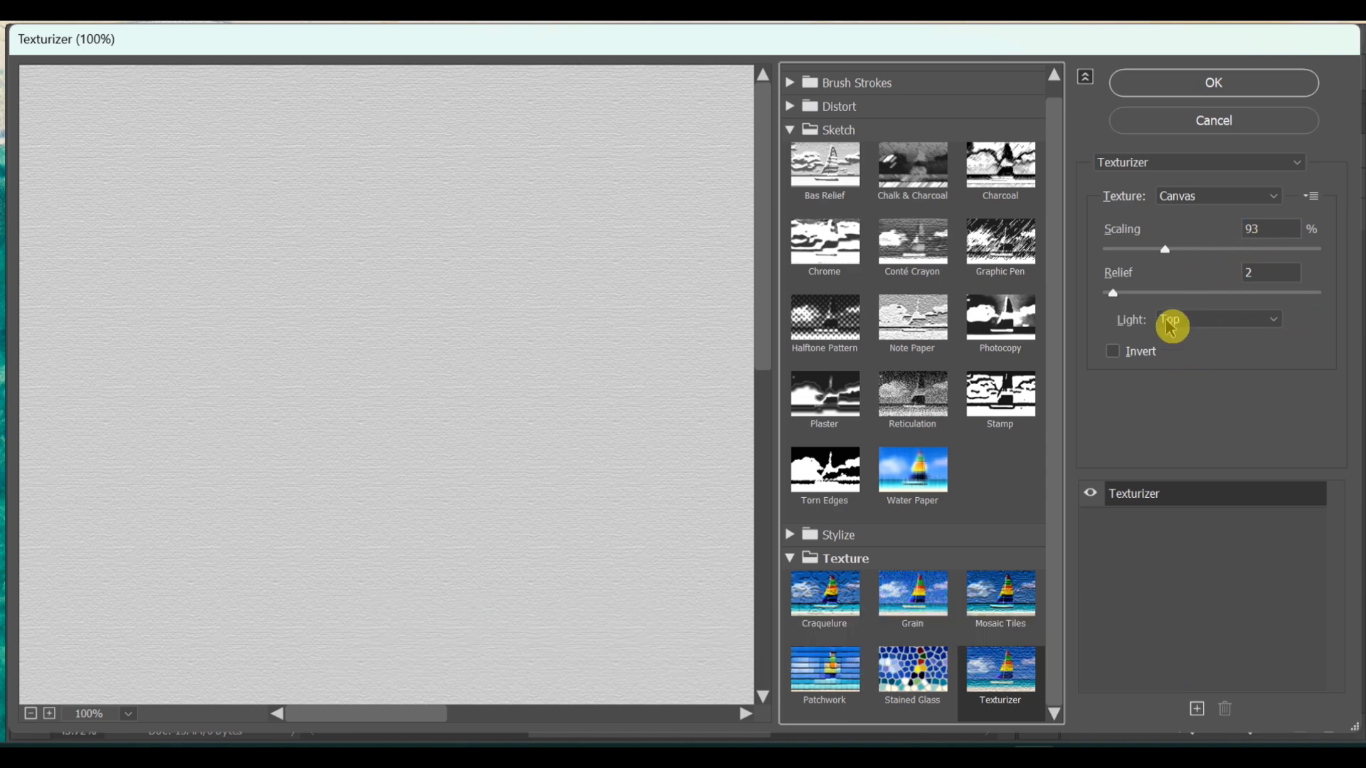
pyautogui.click(1185, 84)
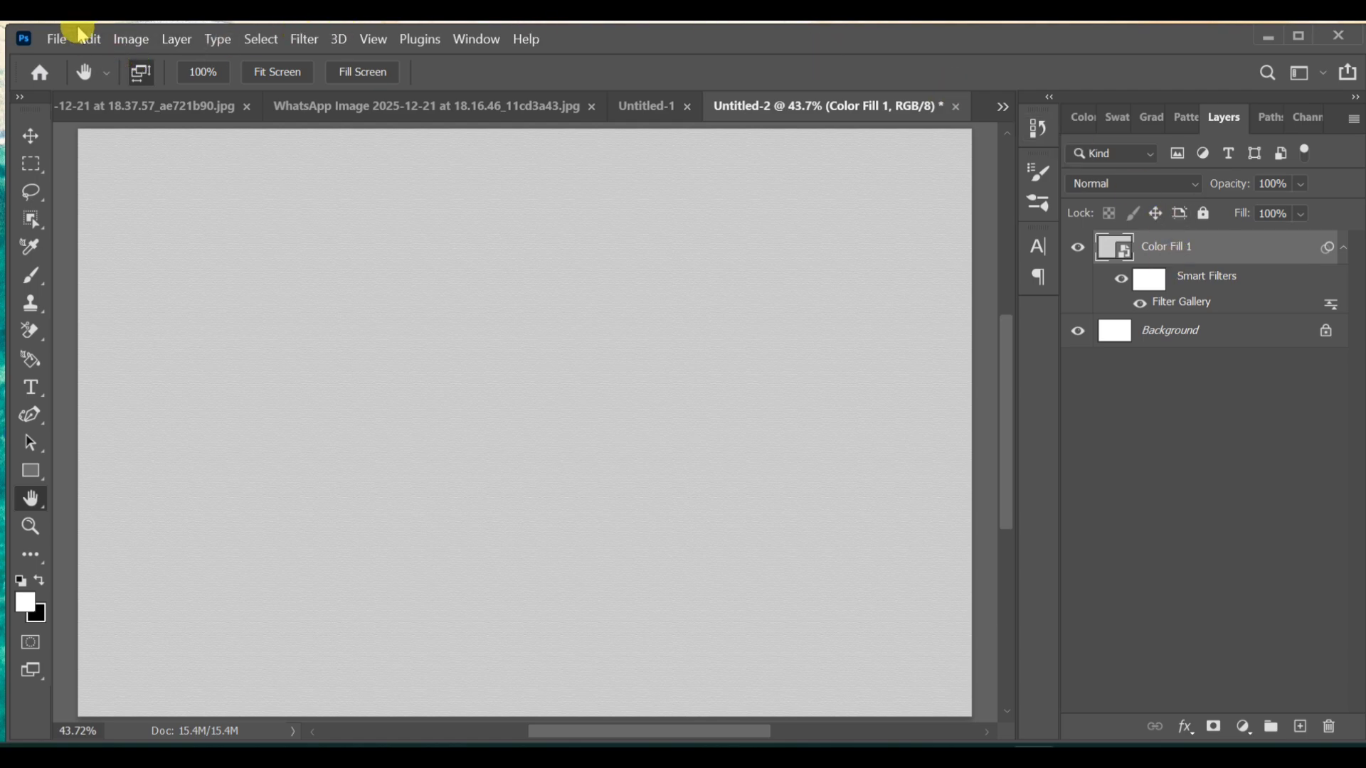
# Place the portrait photo as an embedded image and scale it to about 23%, leaving a grey margin around it.
pyautogui.click(60, 39)
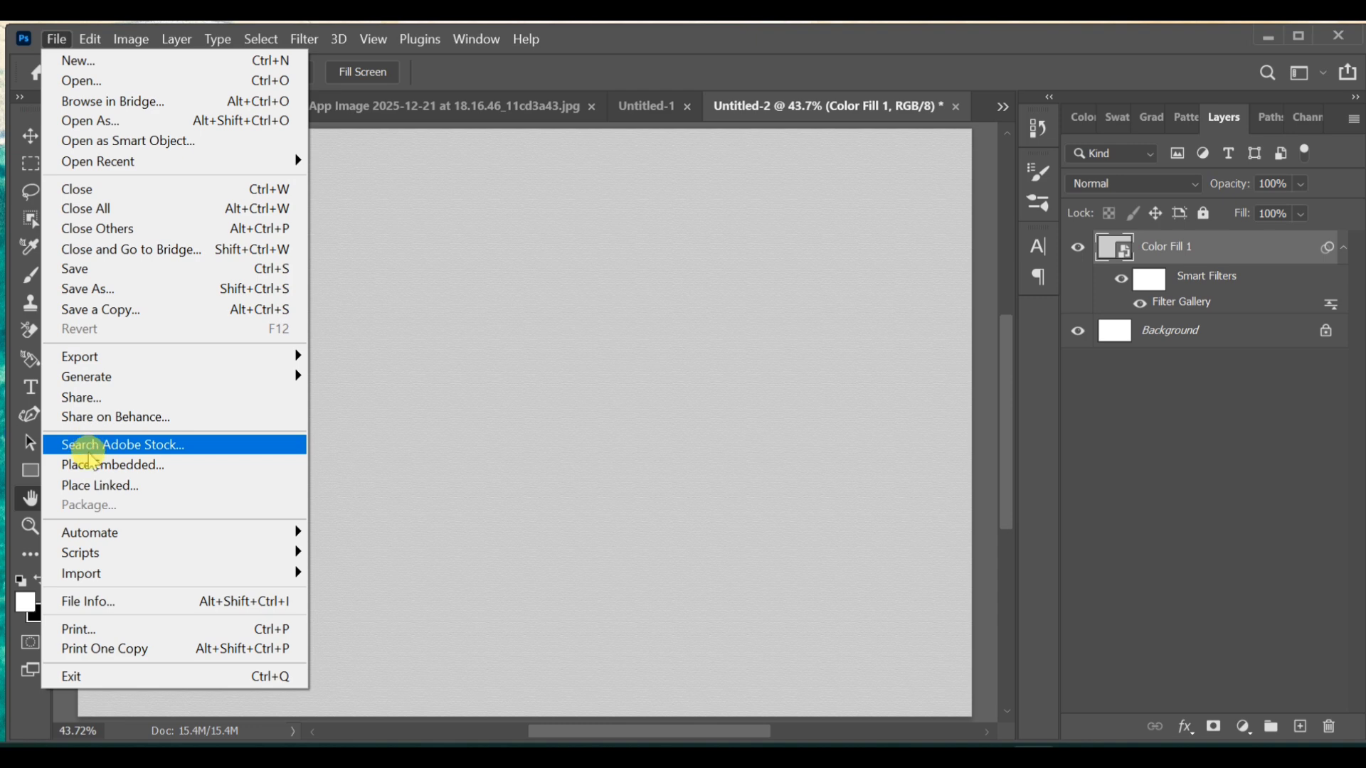
pyautogui.click(85, 464)
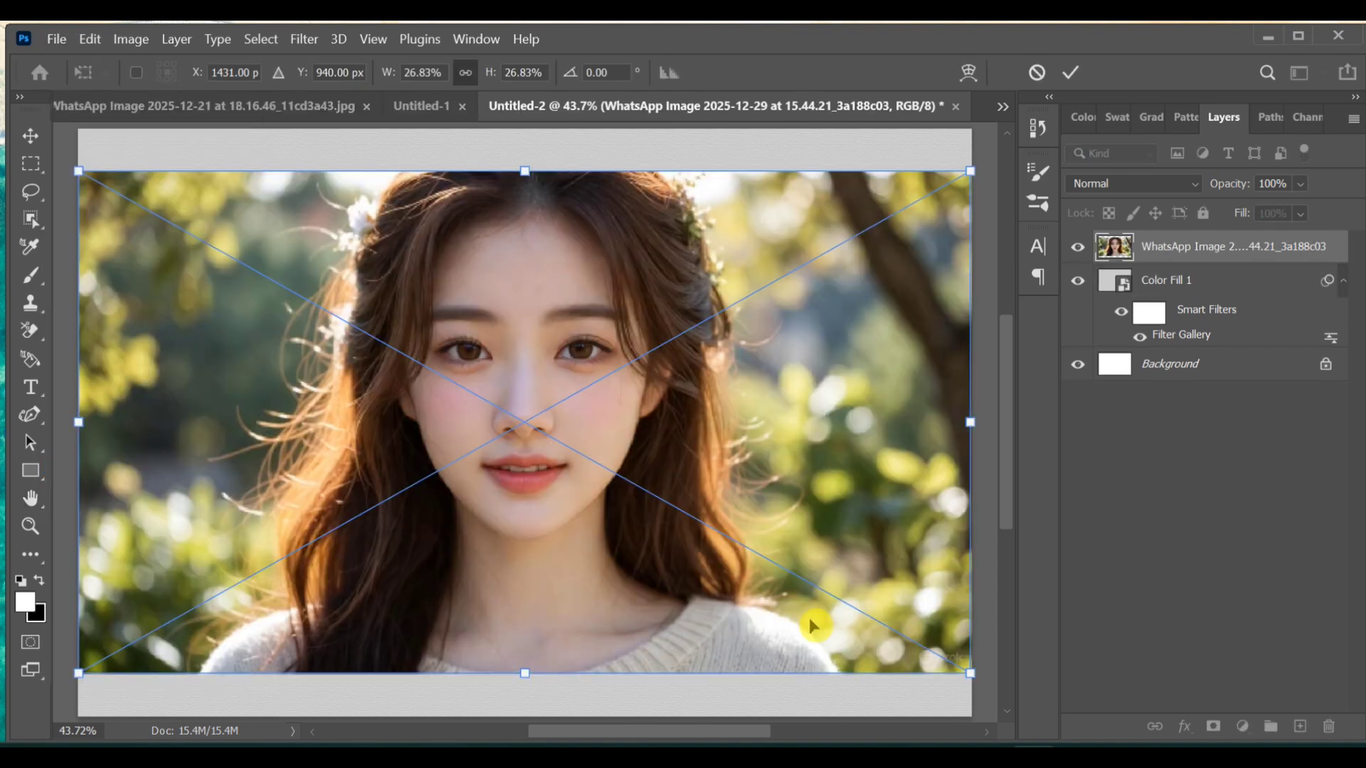
pyautogui.moveTo(982, 680); pyautogui.dragTo(851, 609)
pyautogui.moveTo(660, 552); pyautogui.dragTo(738, 586)
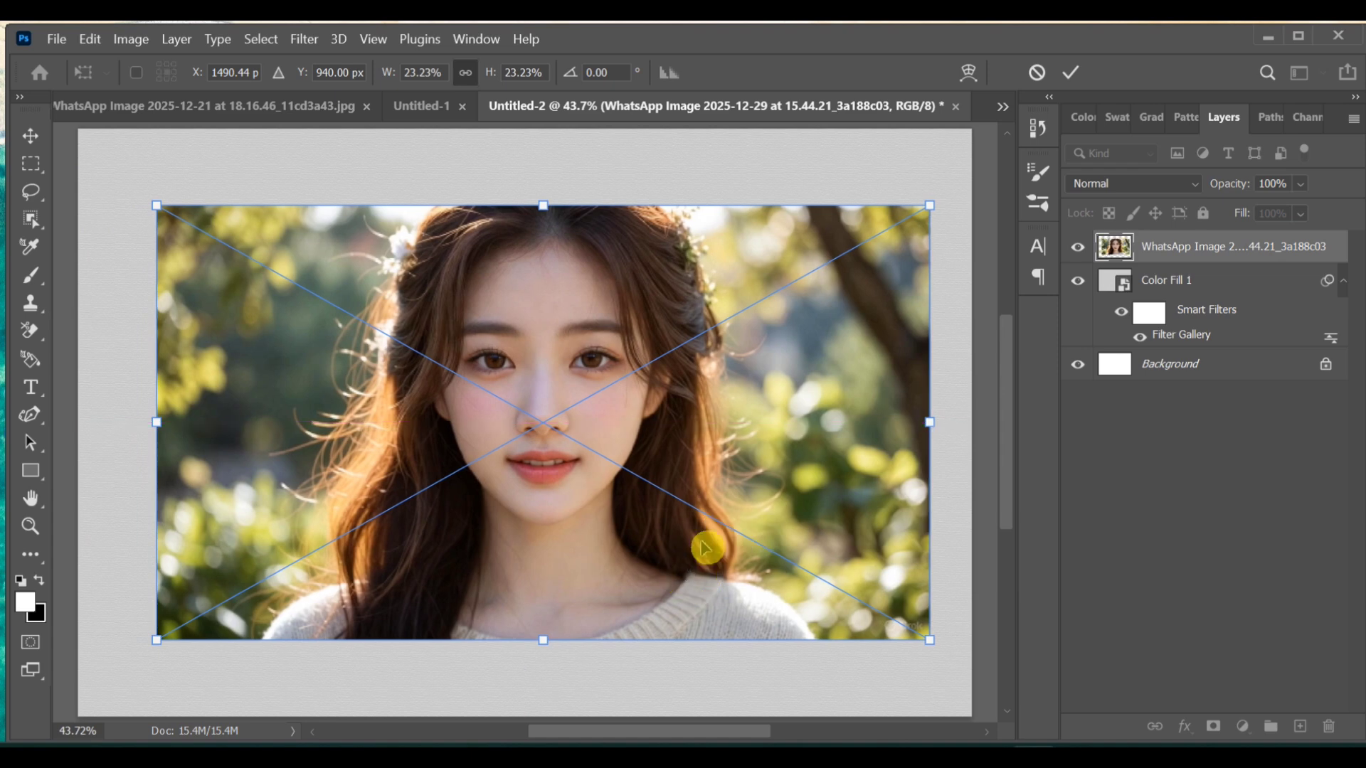
pyautogui.click(1074, 71)
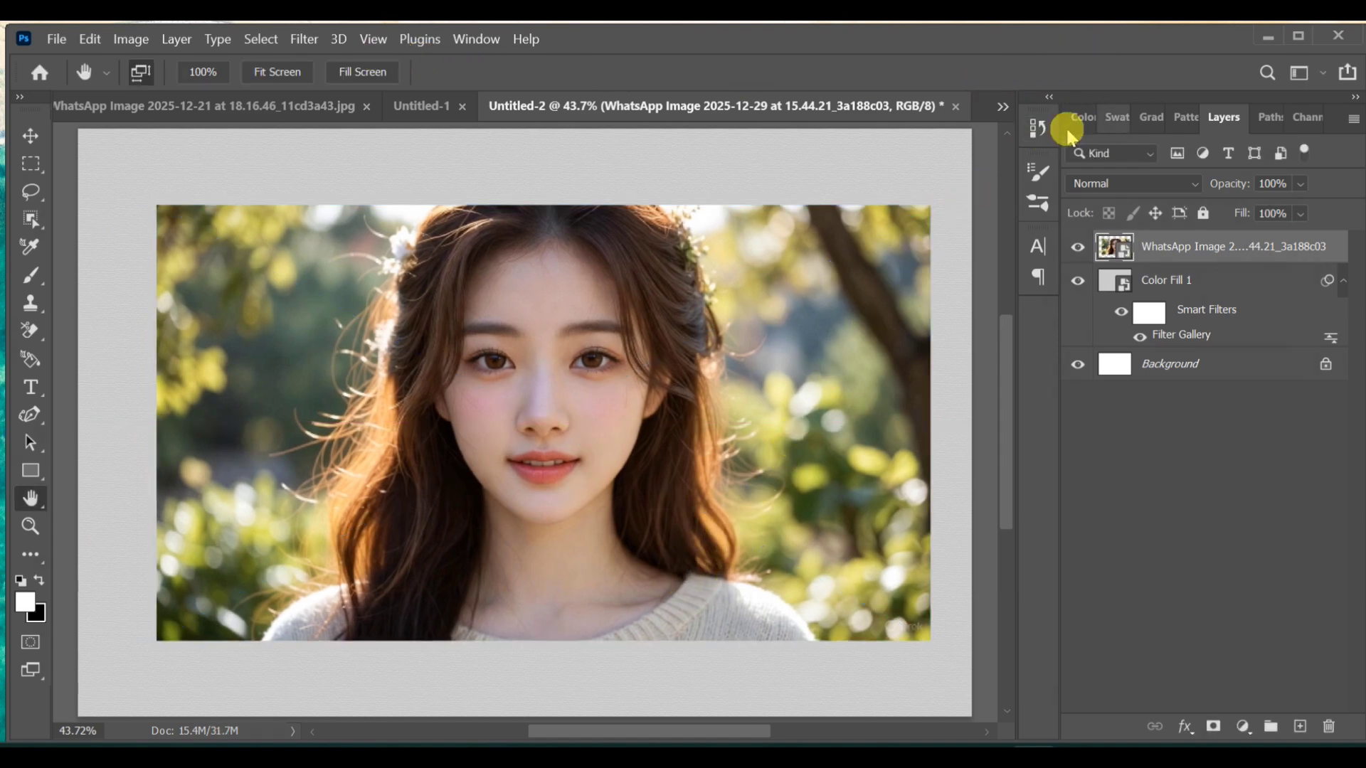
# Convert the portrait to greyscale with a Black & White adjustment using the Default preset.
pyautogui.click(128, 40)
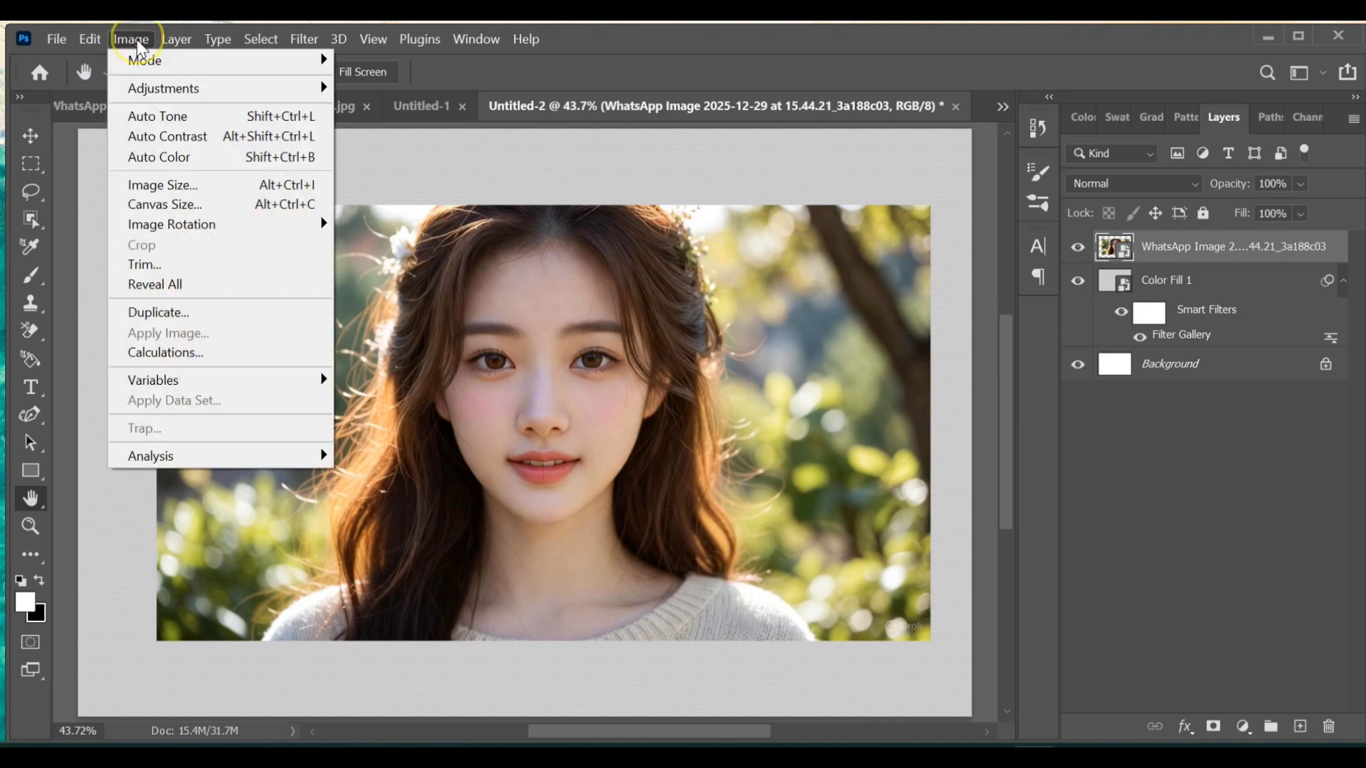
pyautogui.click(152, 89)
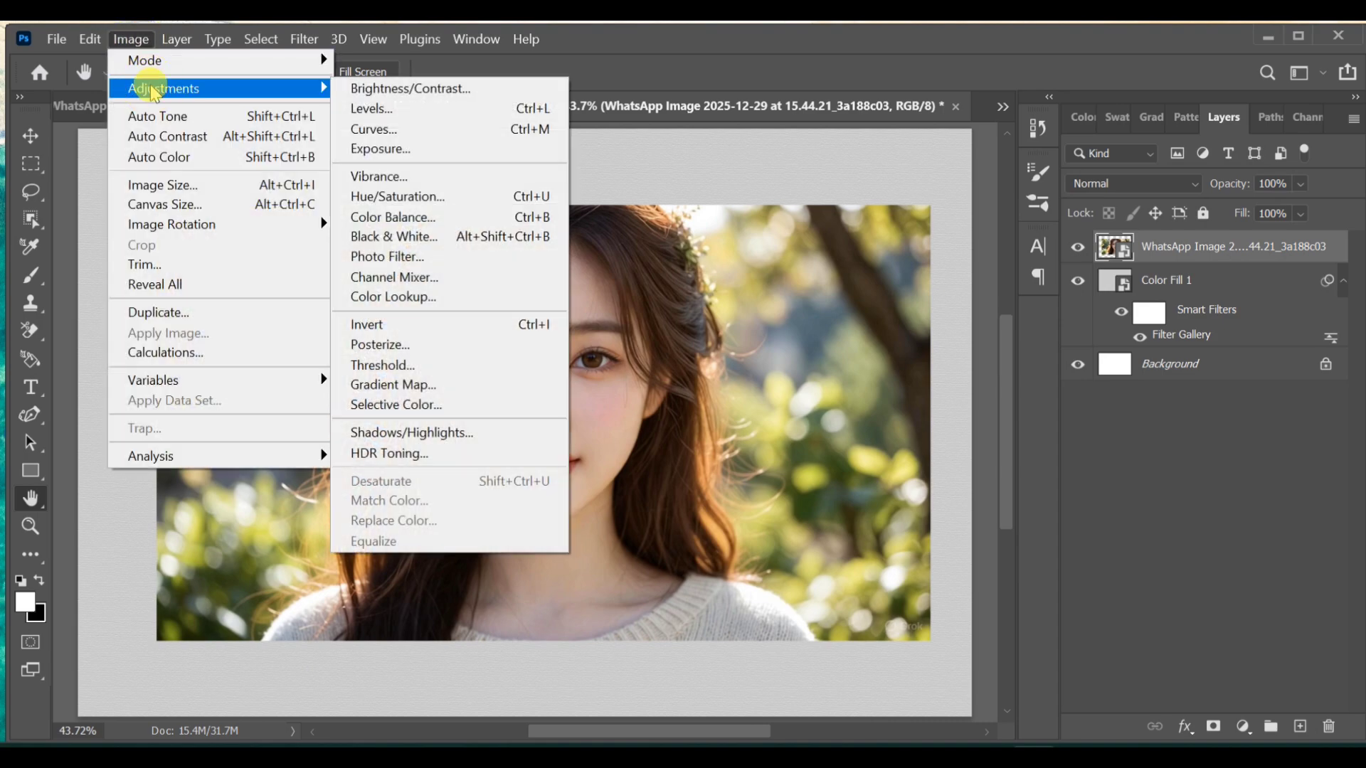
pyautogui.click(396, 236)
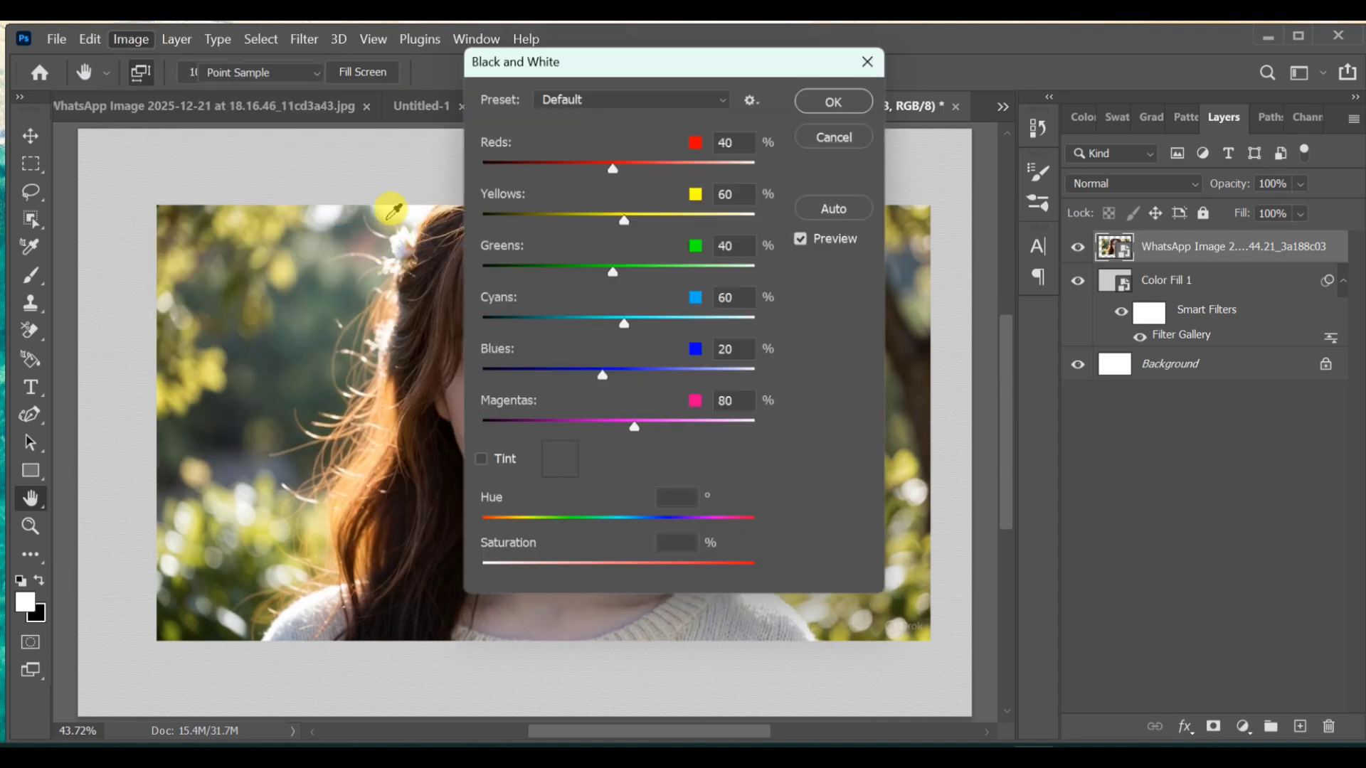
pyautogui.click(829, 100)
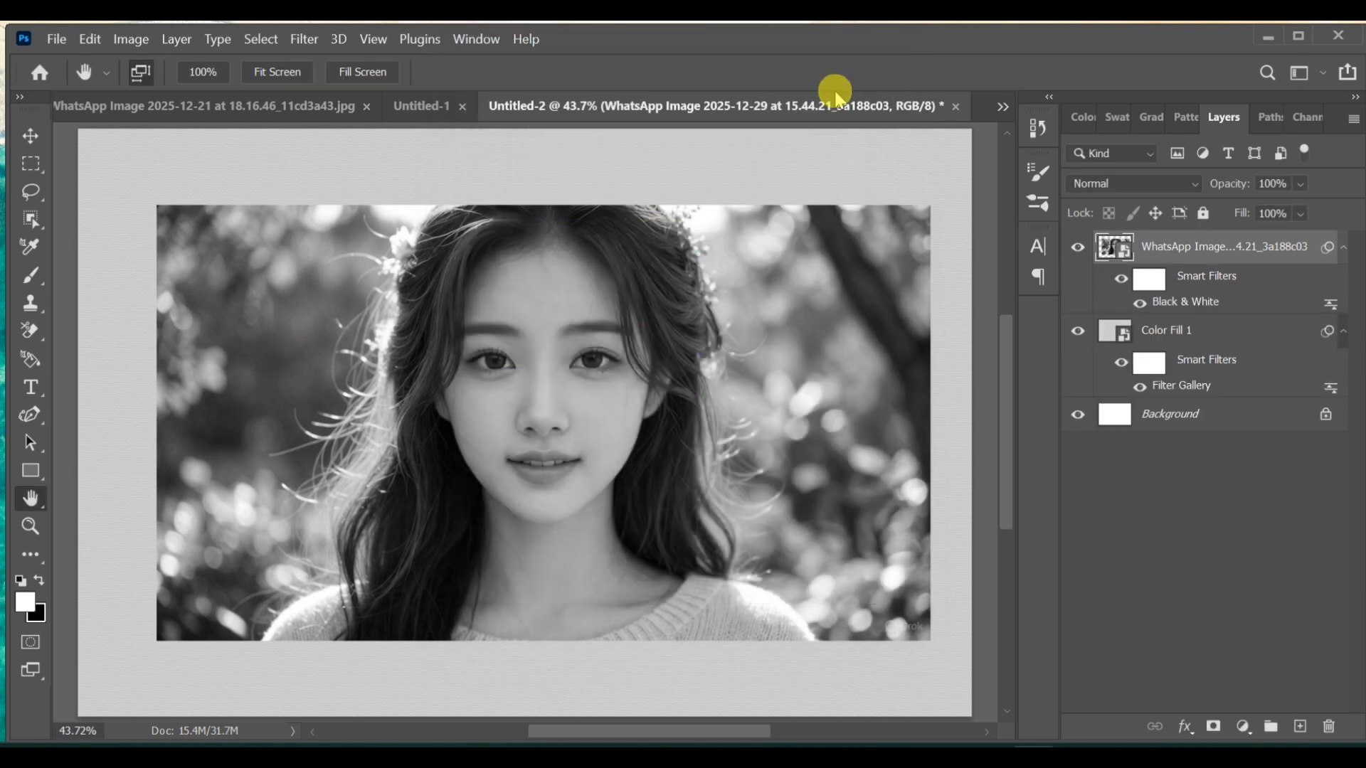
# Select the woman with Select Subject and mask out the photo's background on the portrait layer.
pyautogui.click(279, 40)
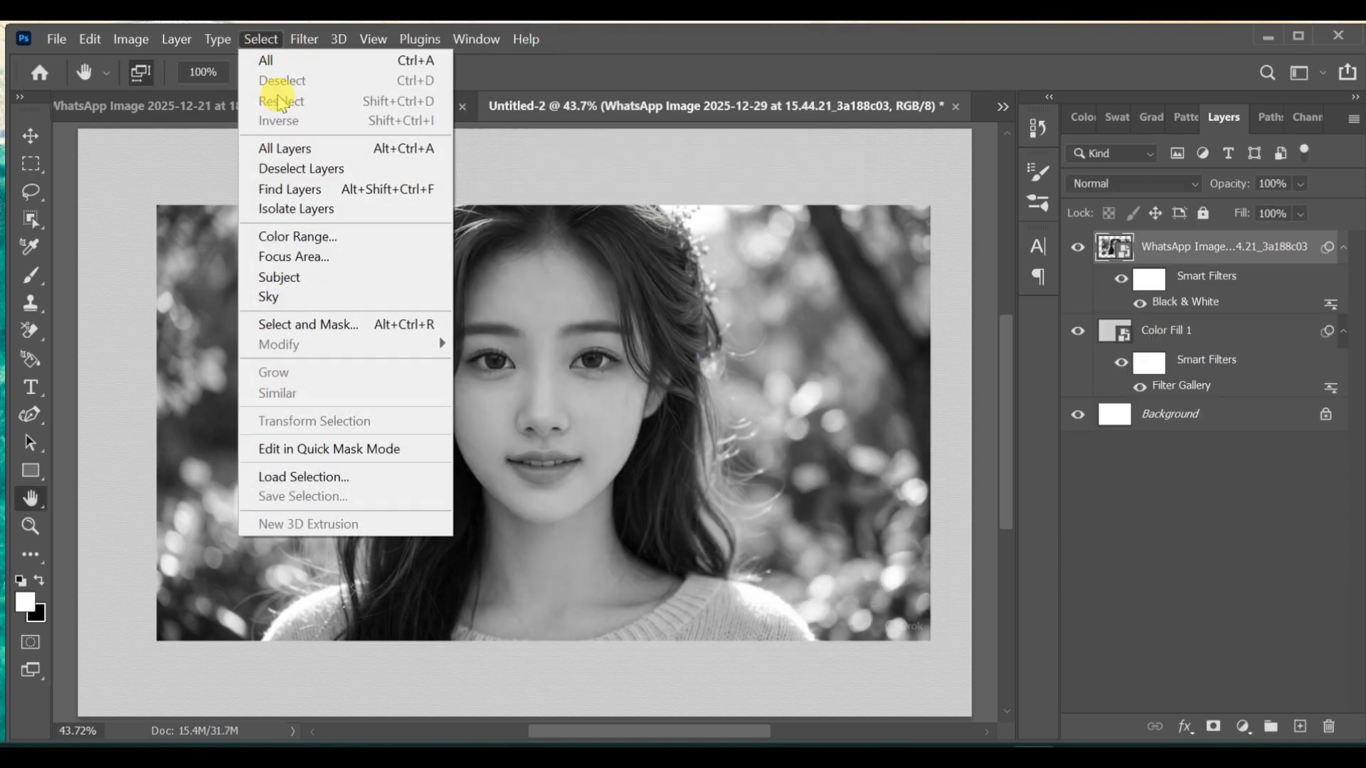
pyautogui.click(291, 280)
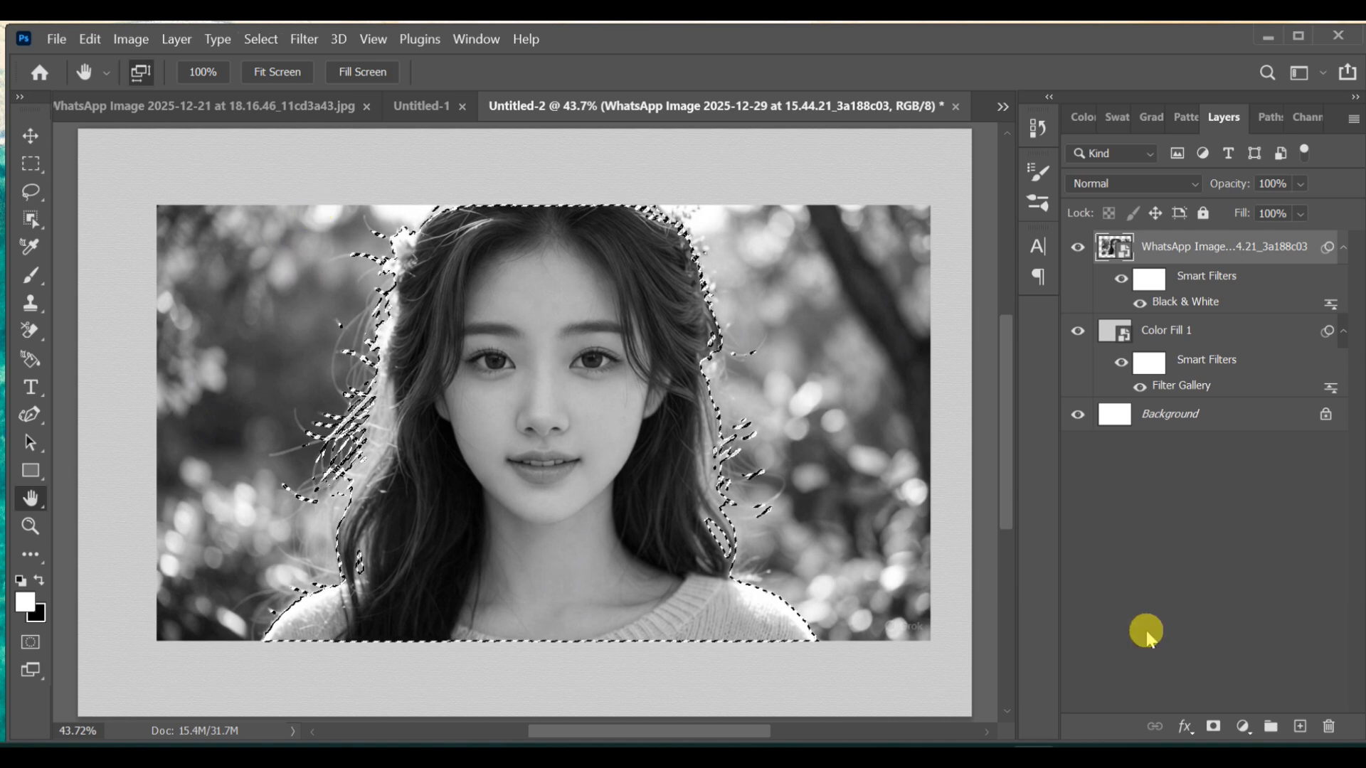
pyautogui.click(1213, 727)
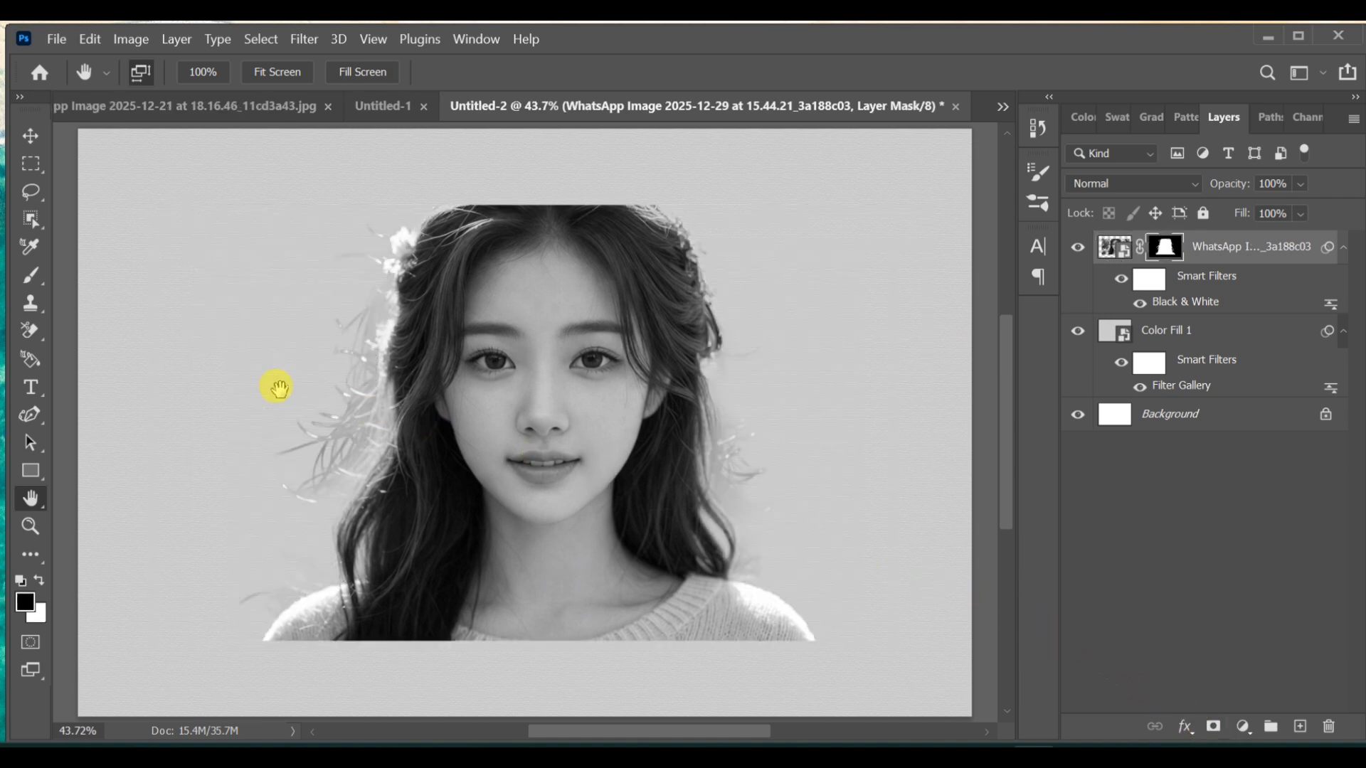
# Add the white paragraph text "NETTO DOCH" in Impact Regular, 60 pt, across the upper part of the portrait.
pyautogui.click(31, 388)
pyautogui.click(99, 384)
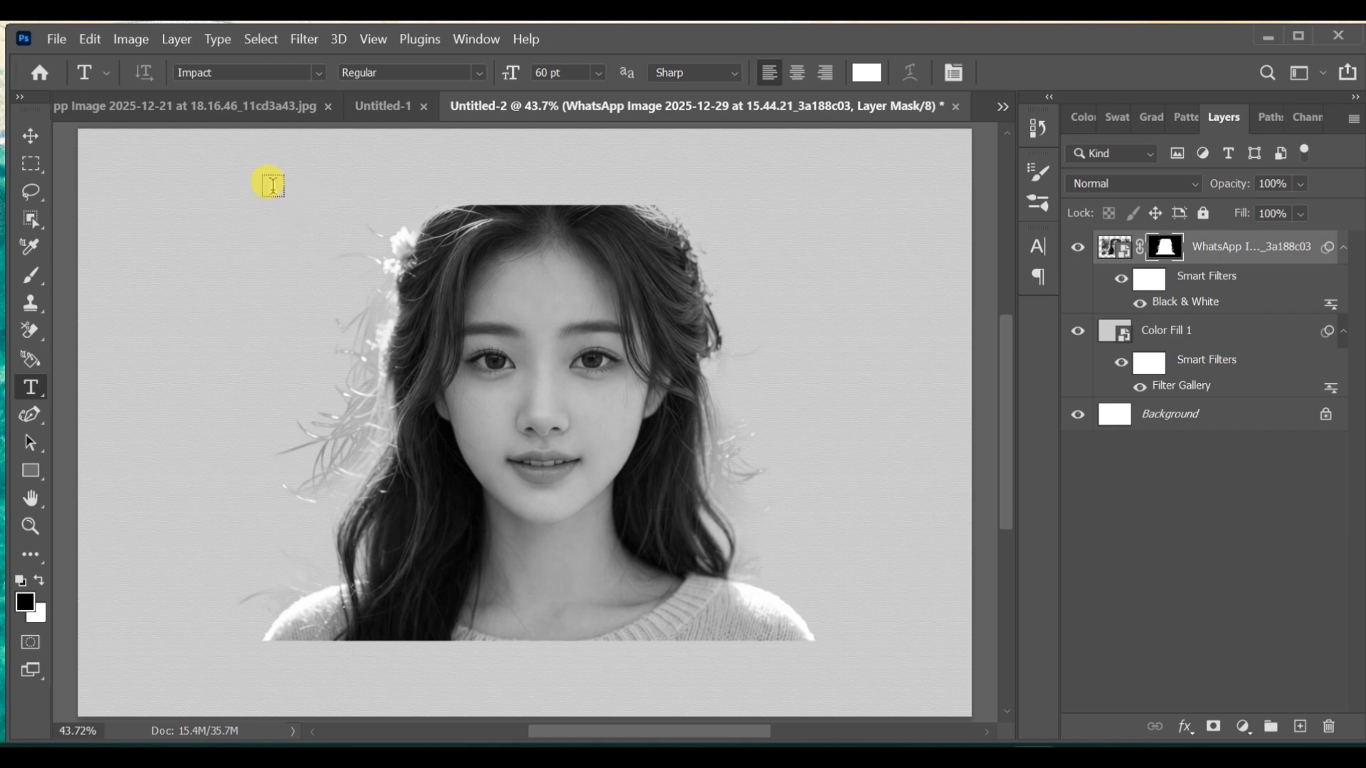
pyautogui.moveTo(154, 207); pyautogui.dragTo(907, 449)
pyautogui.write('N')
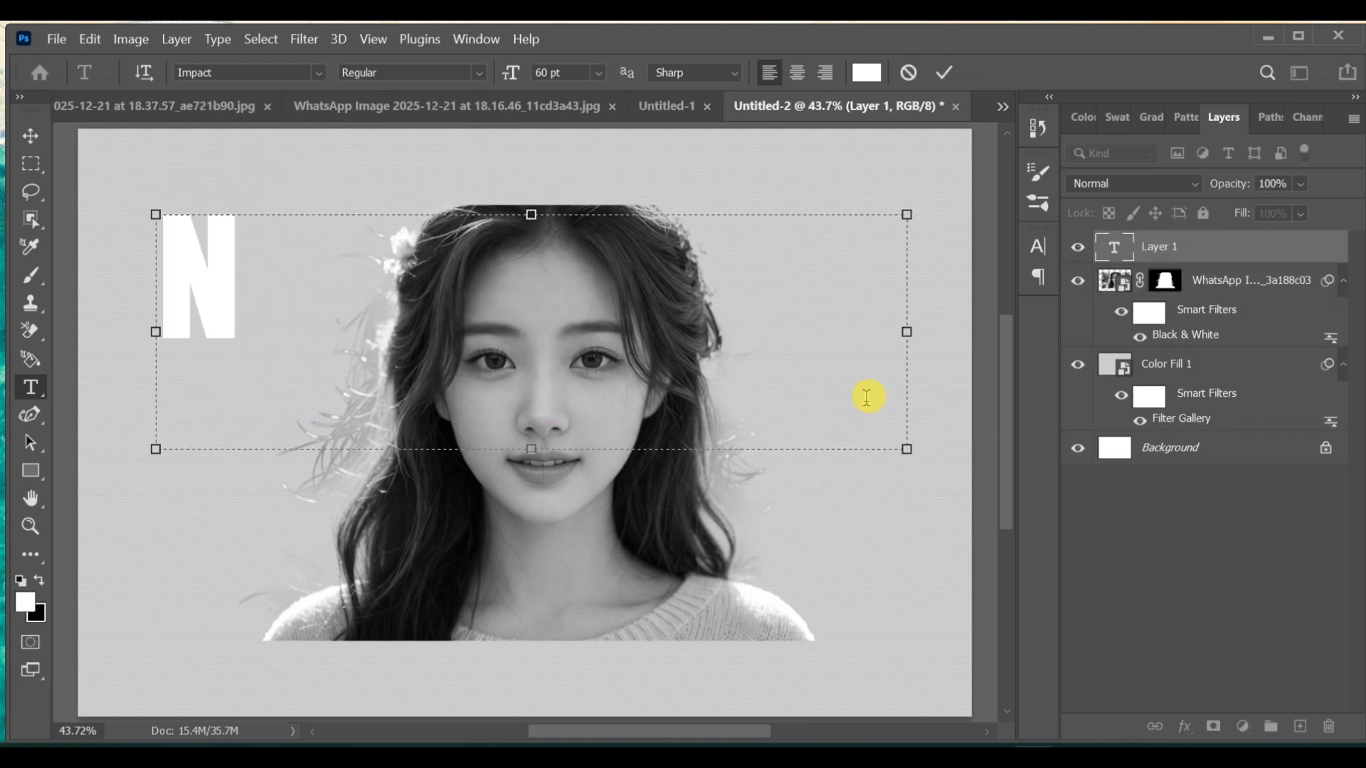
pyautogui.write('ETTO DOCH')
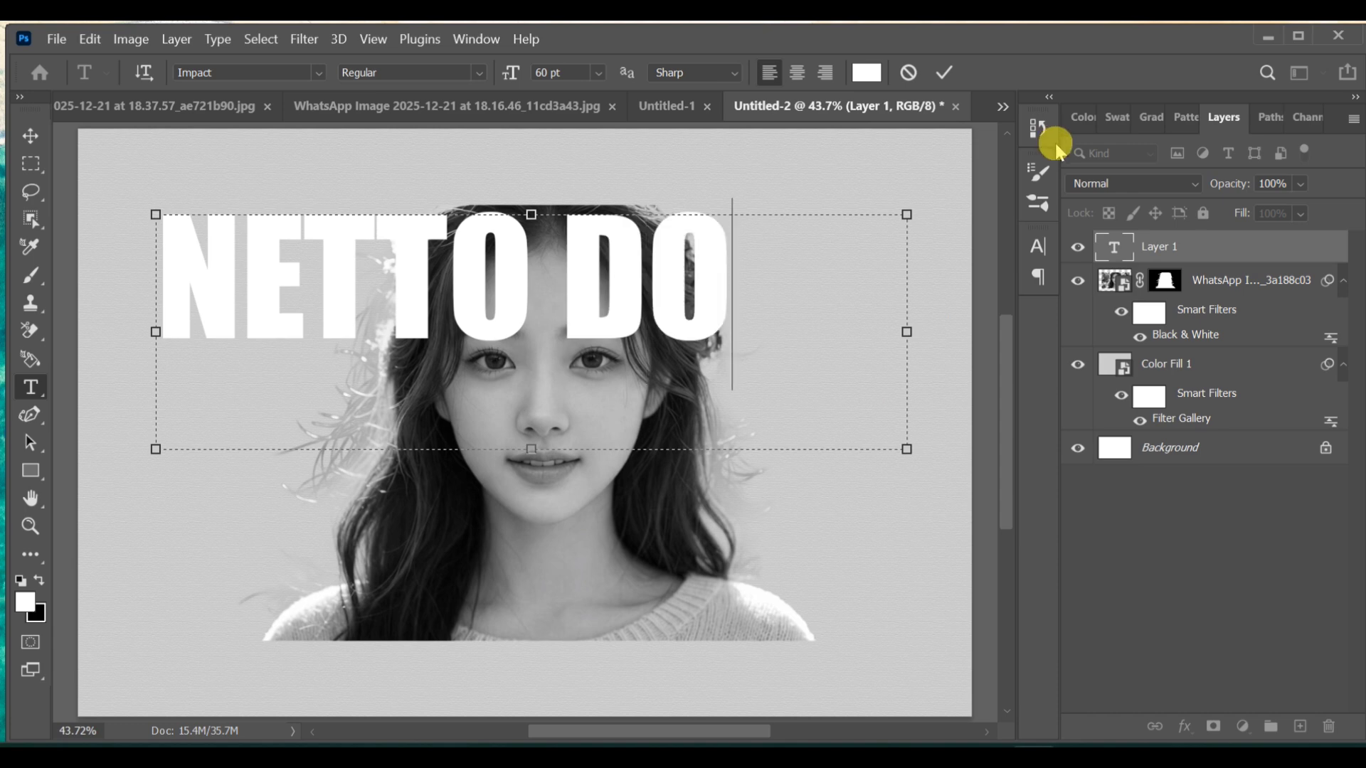
pyautogui.click(947, 72)
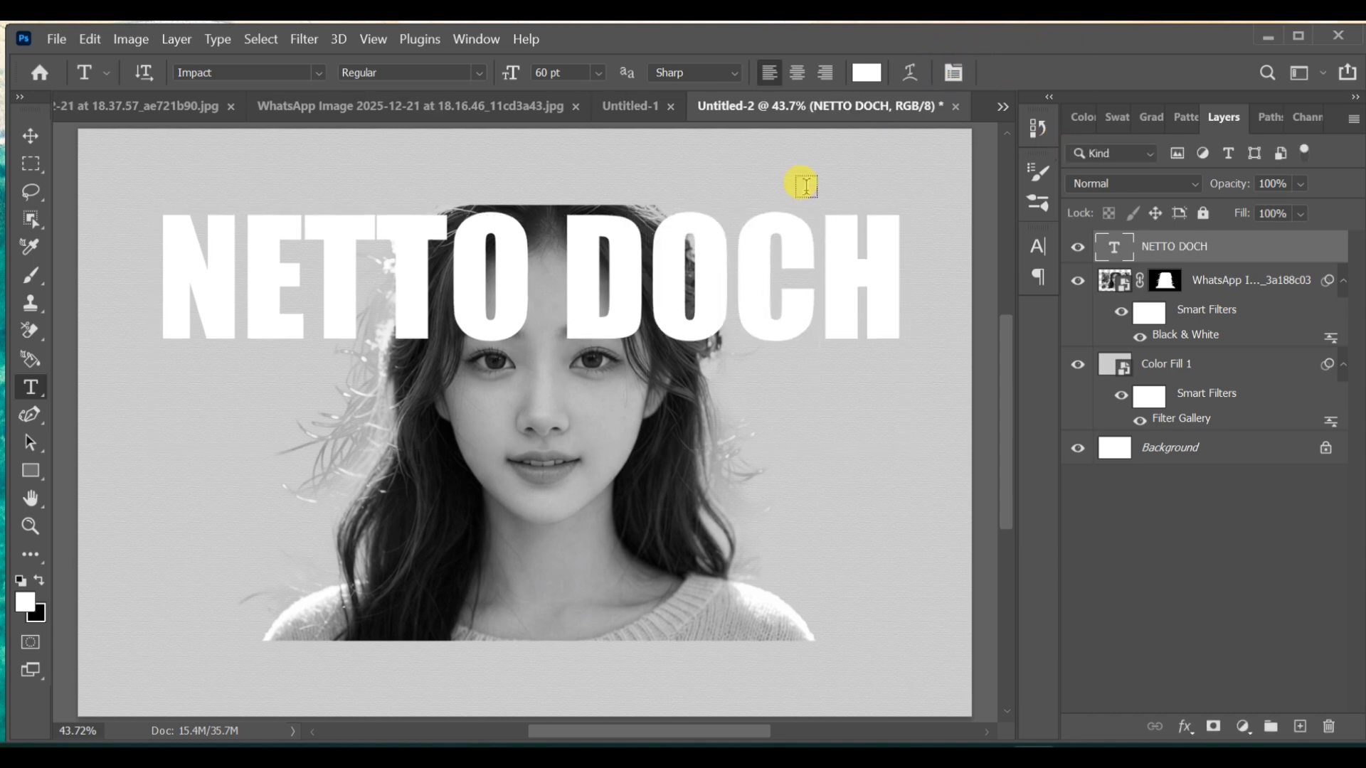
# Rotate the NETTO DOCH text about 90° clockwise with Free Transform so it reads vertically.
pyautogui.click(31, 136)
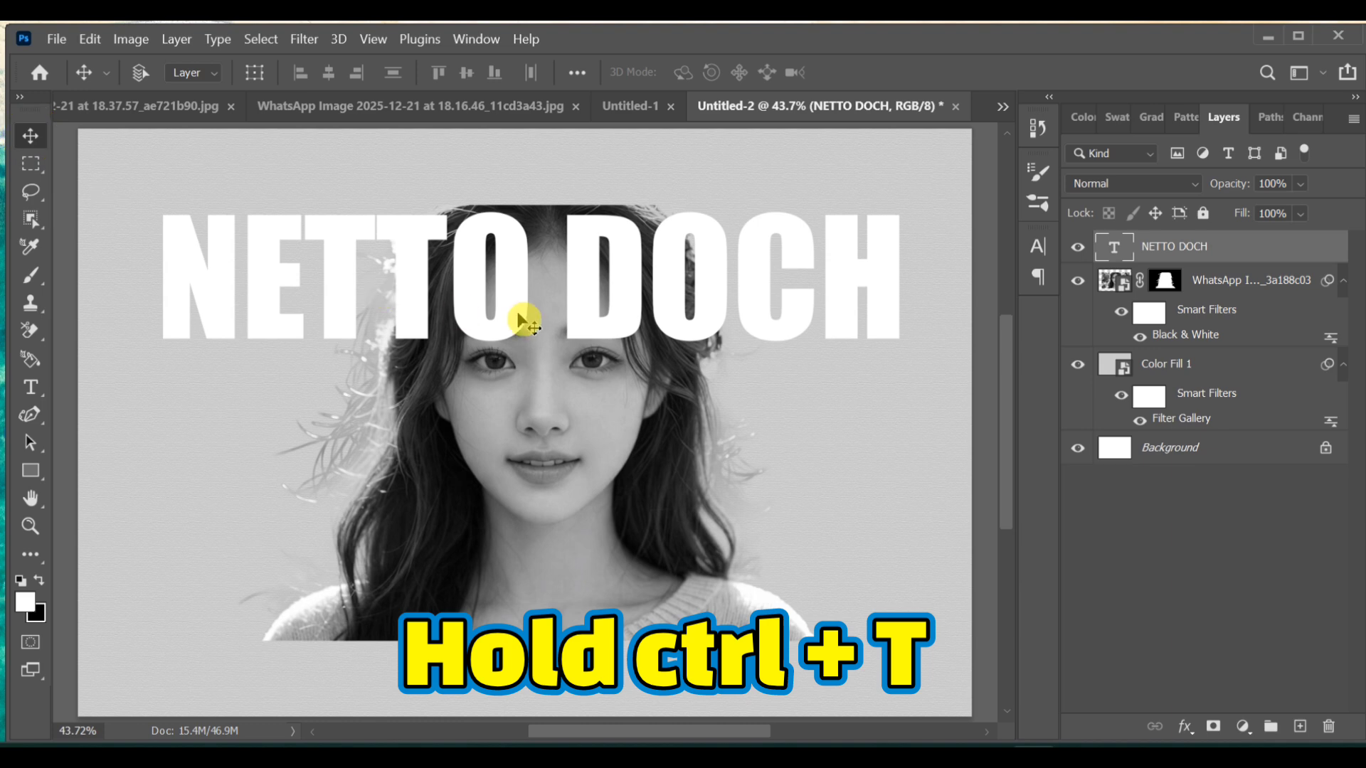
pyautogui.hotkey('ctrl', 't')
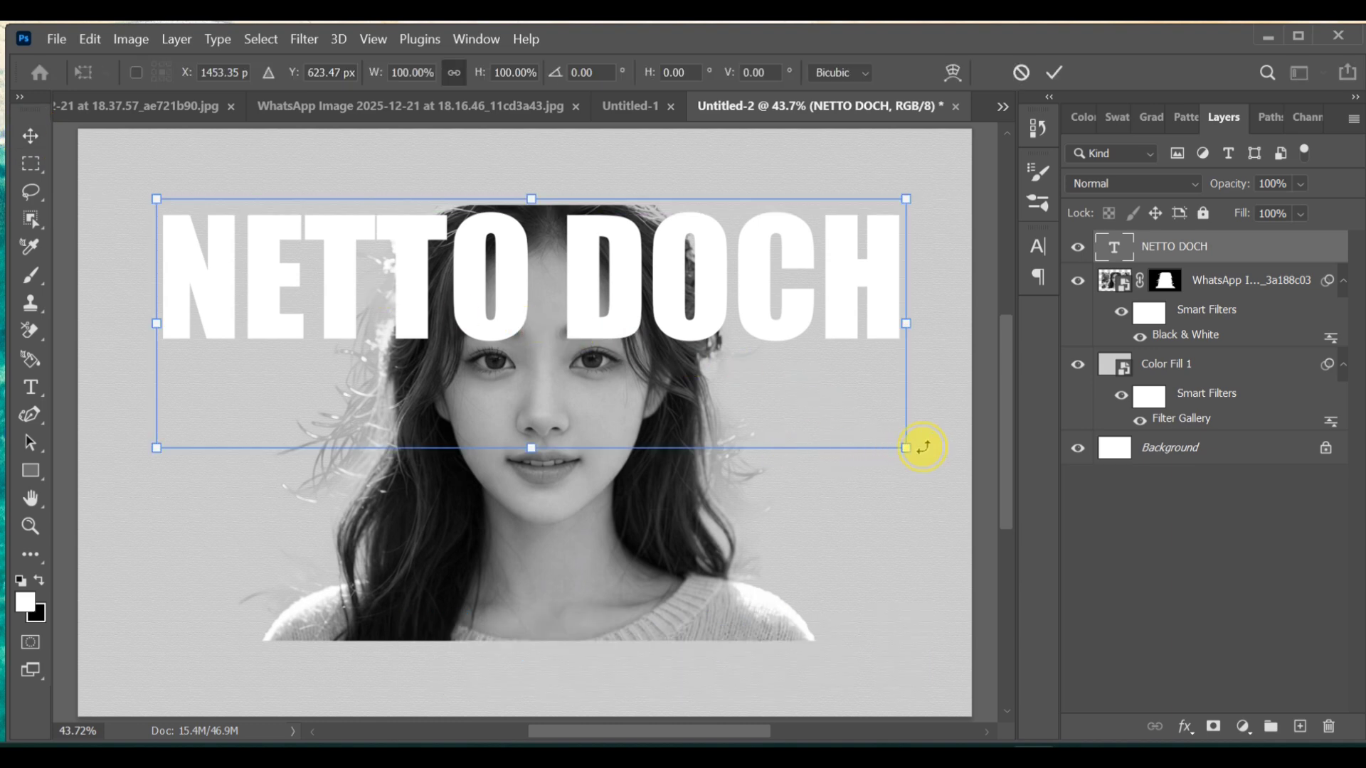
pyautogui.moveTo(919, 450); pyautogui.dragTo(384, 683)
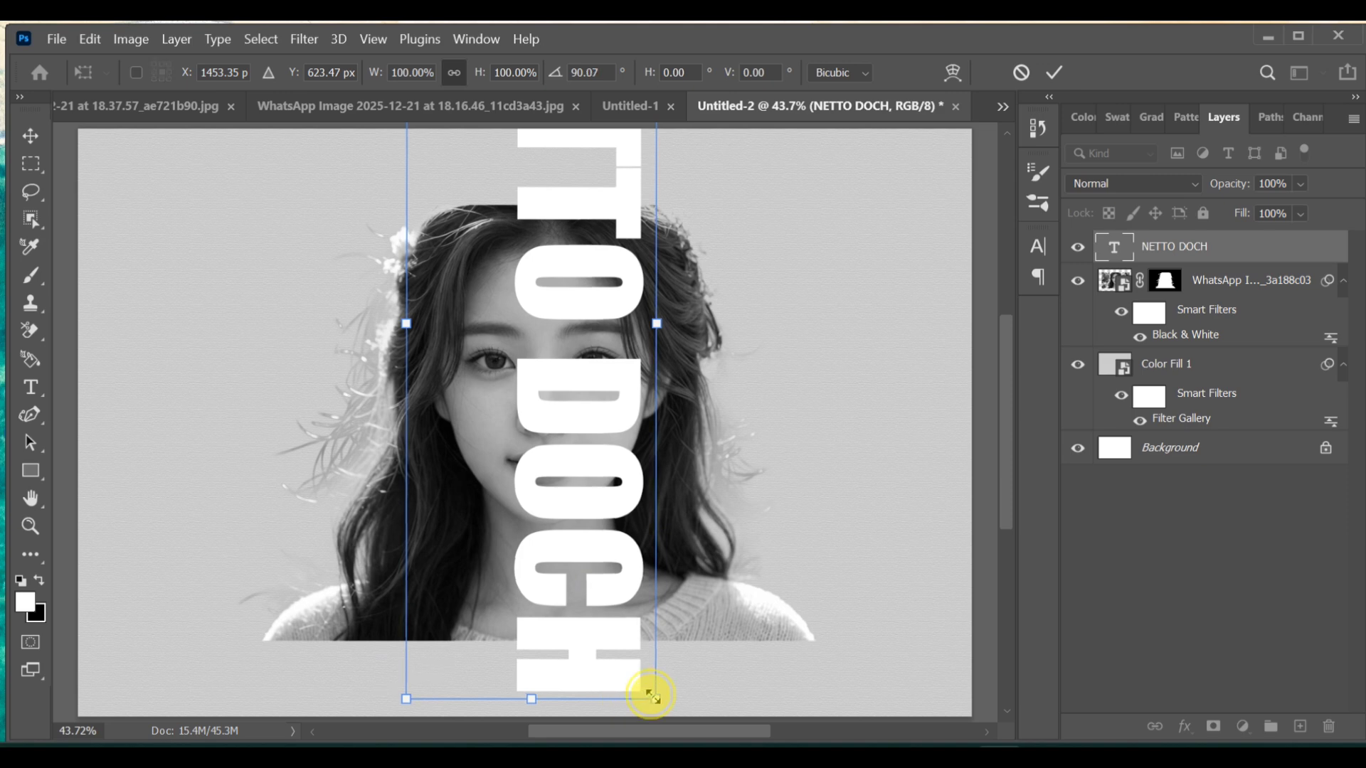
# Scale the vertical text to about 60% and position it beside the face so it spans the portrait's height over the hair.
pyautogui.moveTo(650, 696); pyautogui.dragTo(517, 463)
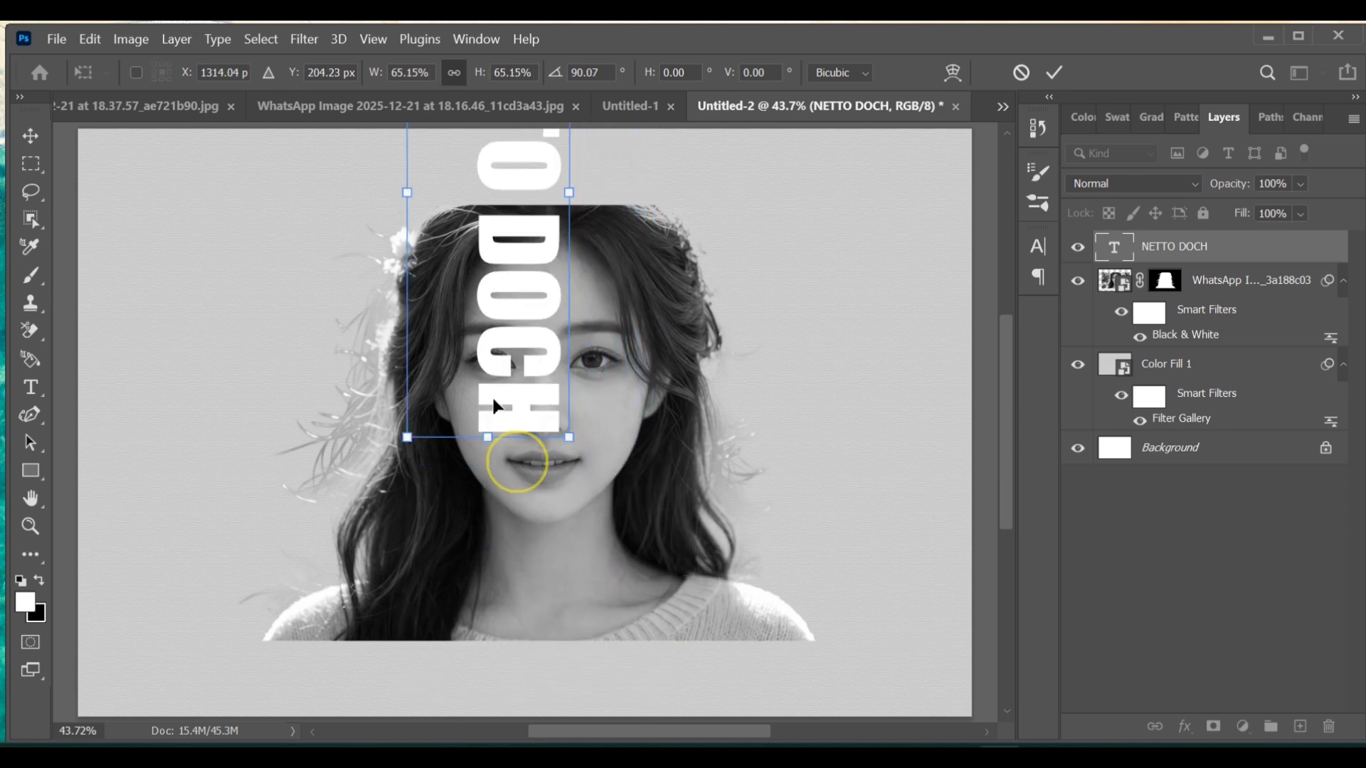
pyautogui.moveTo(471, 412); pyautogui.dragTo(472, 631)
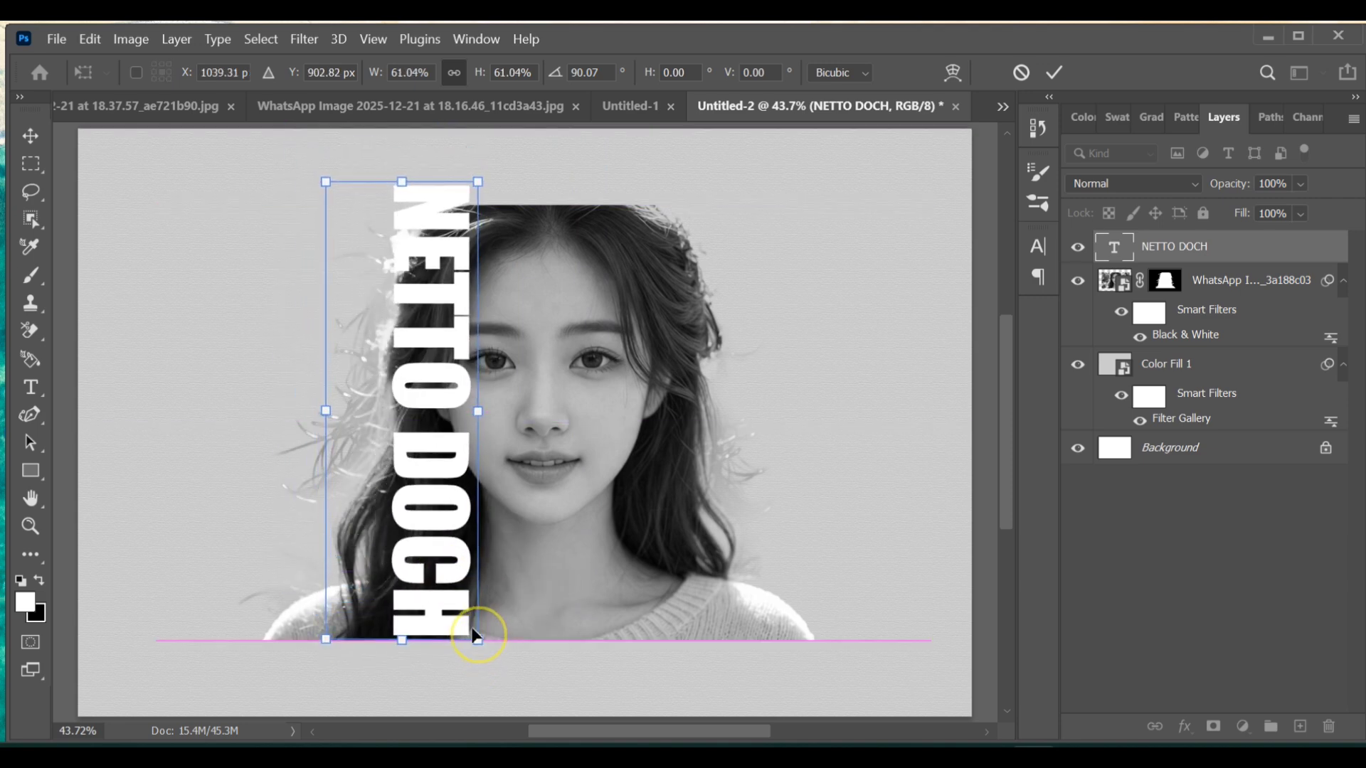
pyautogui.moveTo(402, 182); pyautogui.dragTo(407, 206)
pyautogui.moveTo(433, 271); pyautogui.dragTo(447, 242)
pyautogui.moveTo(463, 607); pyautogui.dragTo(480, 618)
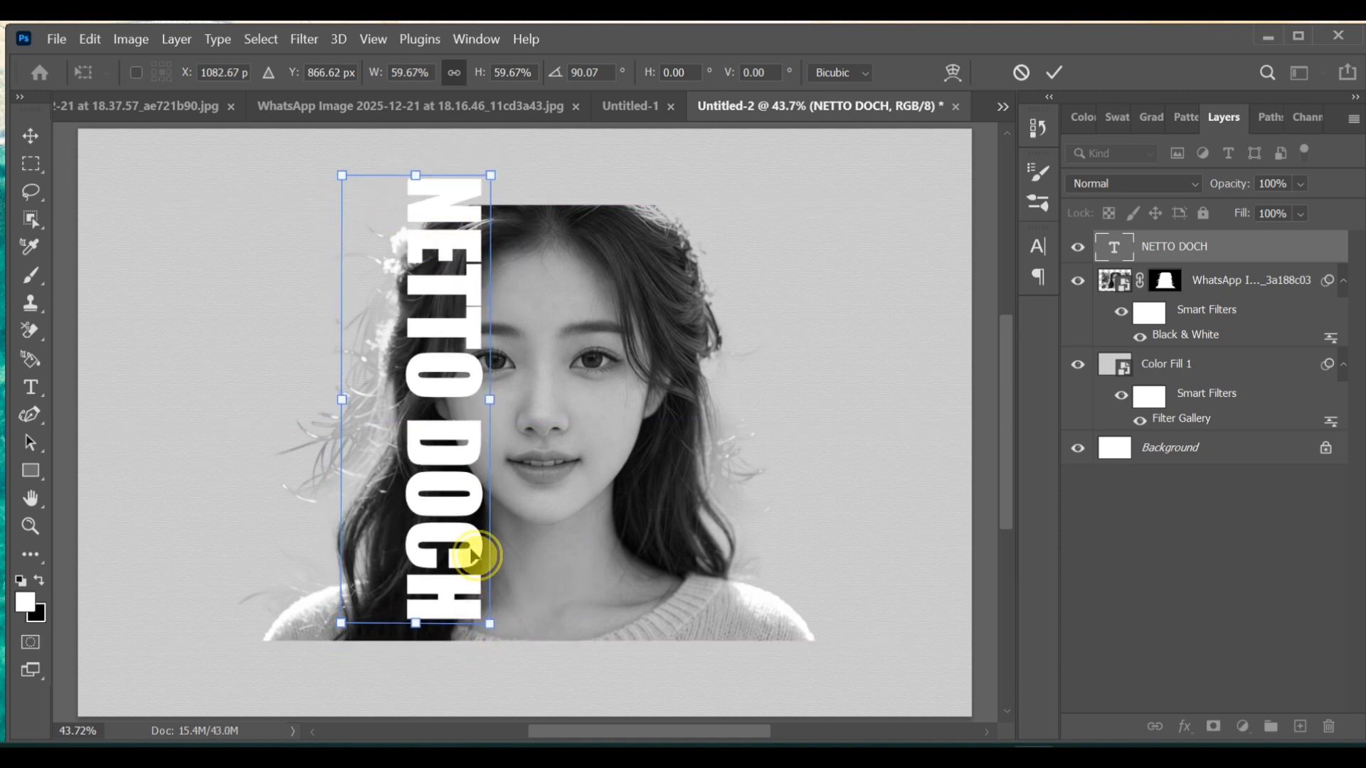
pyautogui.moveTo(475, 554); pyautogui.dragTo(472, 580)
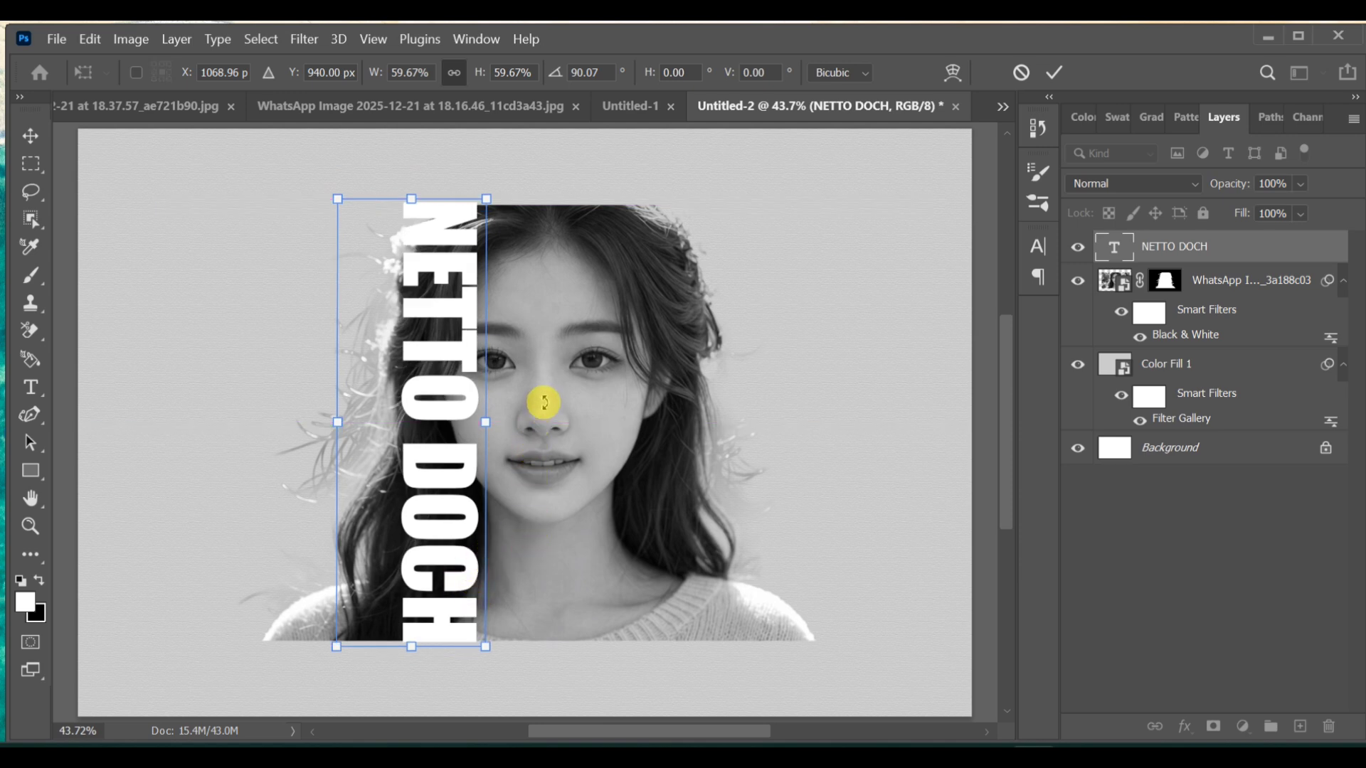
pyautogui.click(1240, 281)
# Duplicate the masked portrait layer and move the copy above the NETTO DOCH text layer.
pyautogui.click(1240, 281)
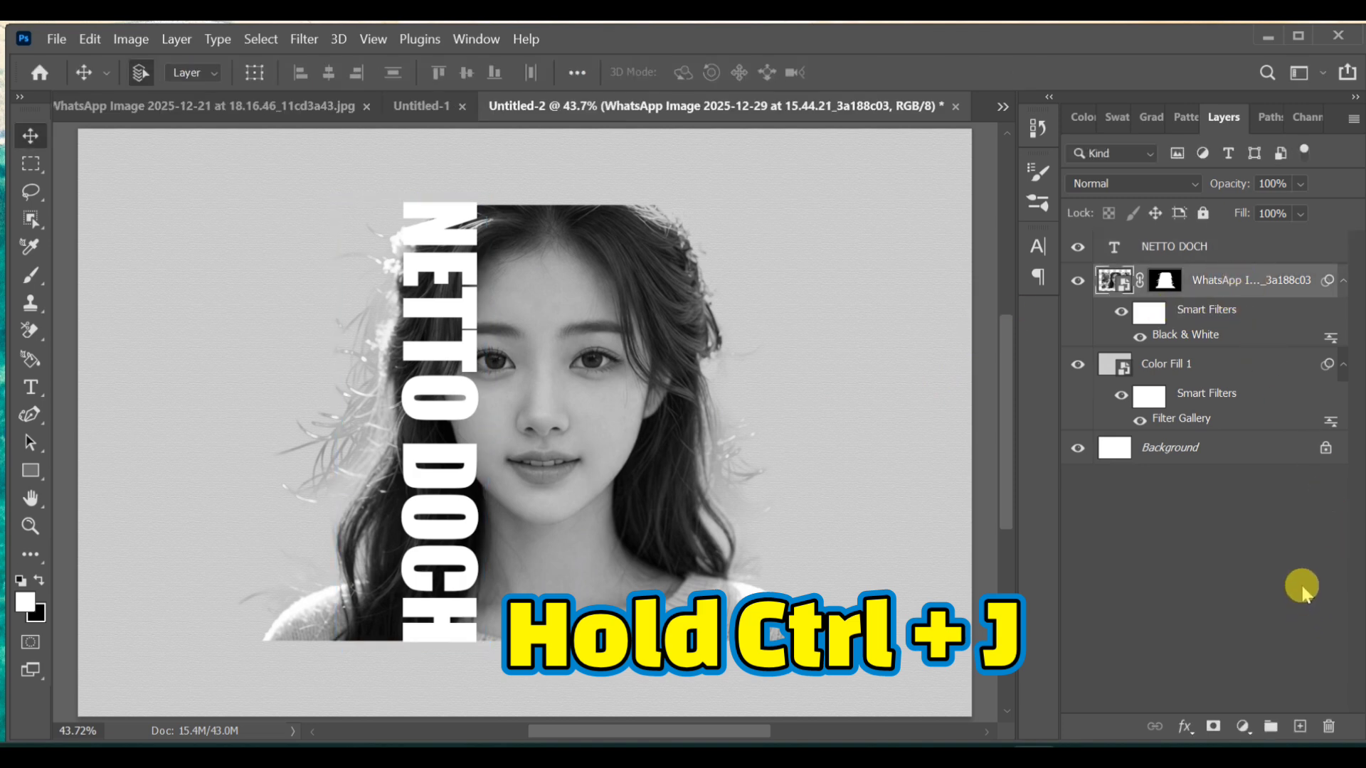
pyautogui.hotkey('ctrl', 'j')
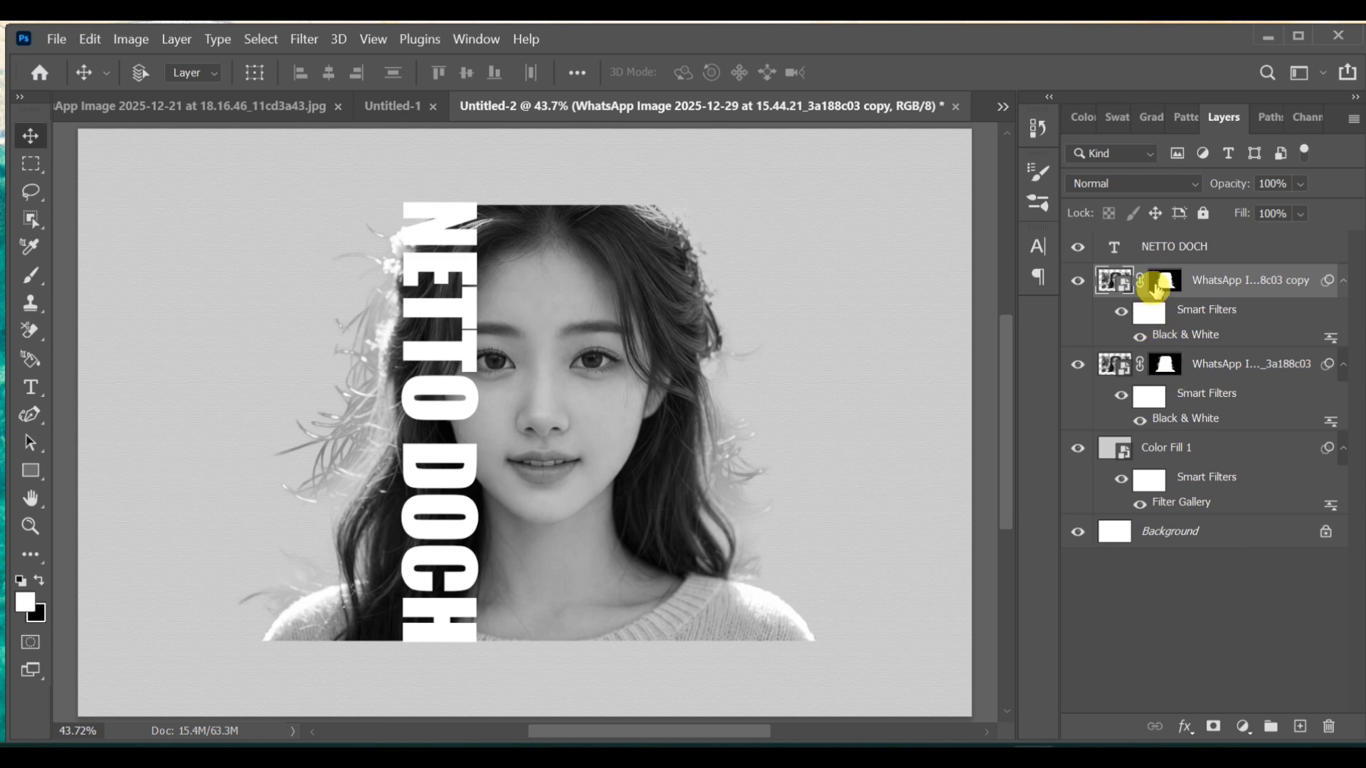
pyautogui.keyDown('shift'); pyautogui.click(1167, 249); pyautogui.keyUp('shift')
pyautogui.moveTo(1103, 267)
pyautogui.mouseDown()
pyautogui.moveTo(1103, 228)
pyautogui.moveTo(1104, 258)
pyautogui.mouseUp()
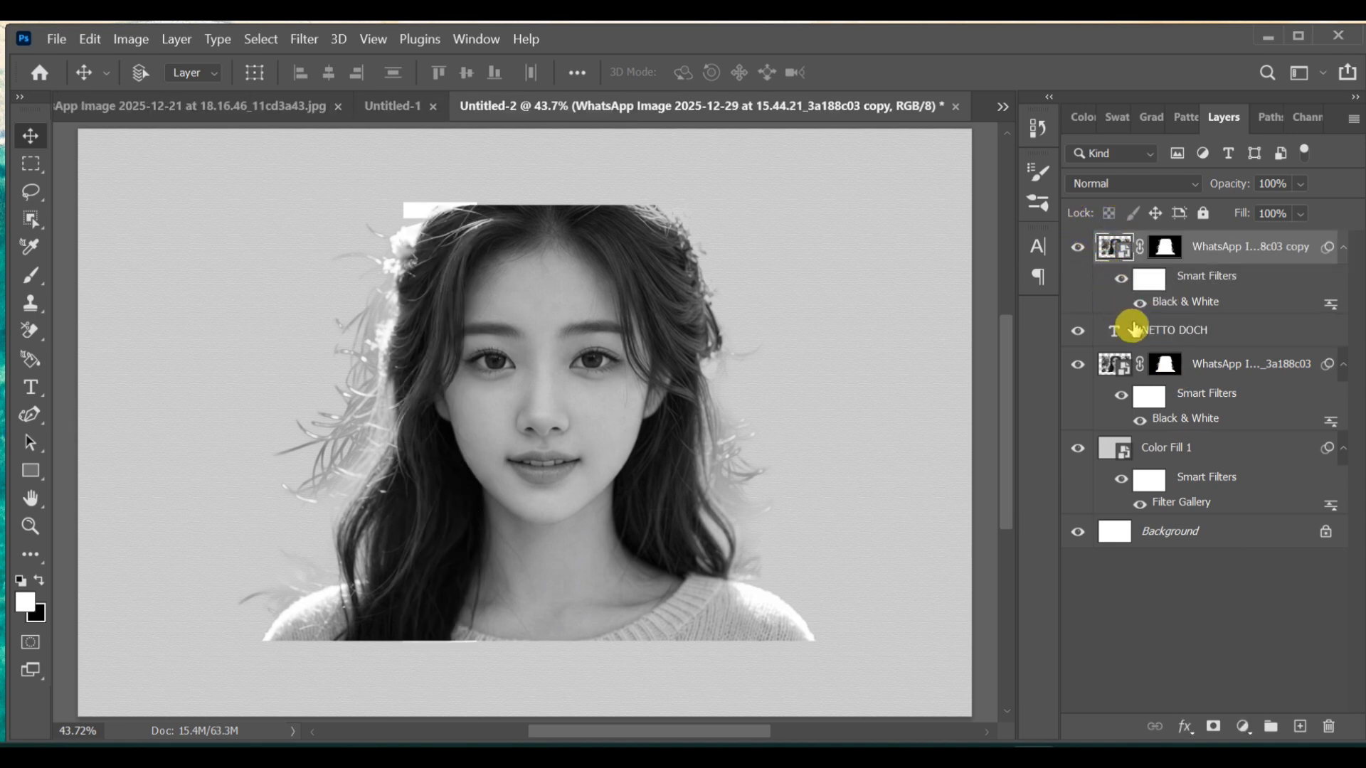
# Collapse the portrait copy's smart filters and clip the copy to the NETTO DOCH text with a clipping mask.
pyautogui.click(1335, 252)
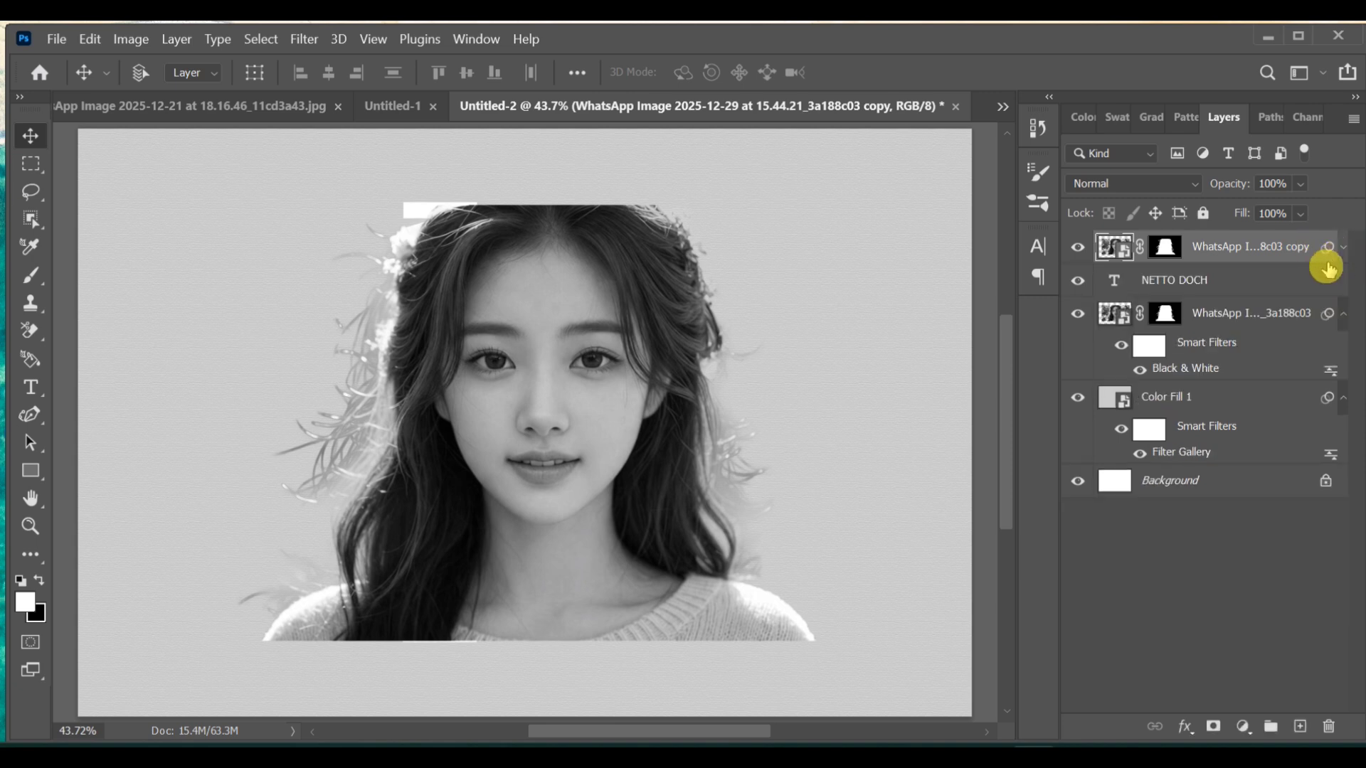
pyautogui.rightClick(1257, 255)
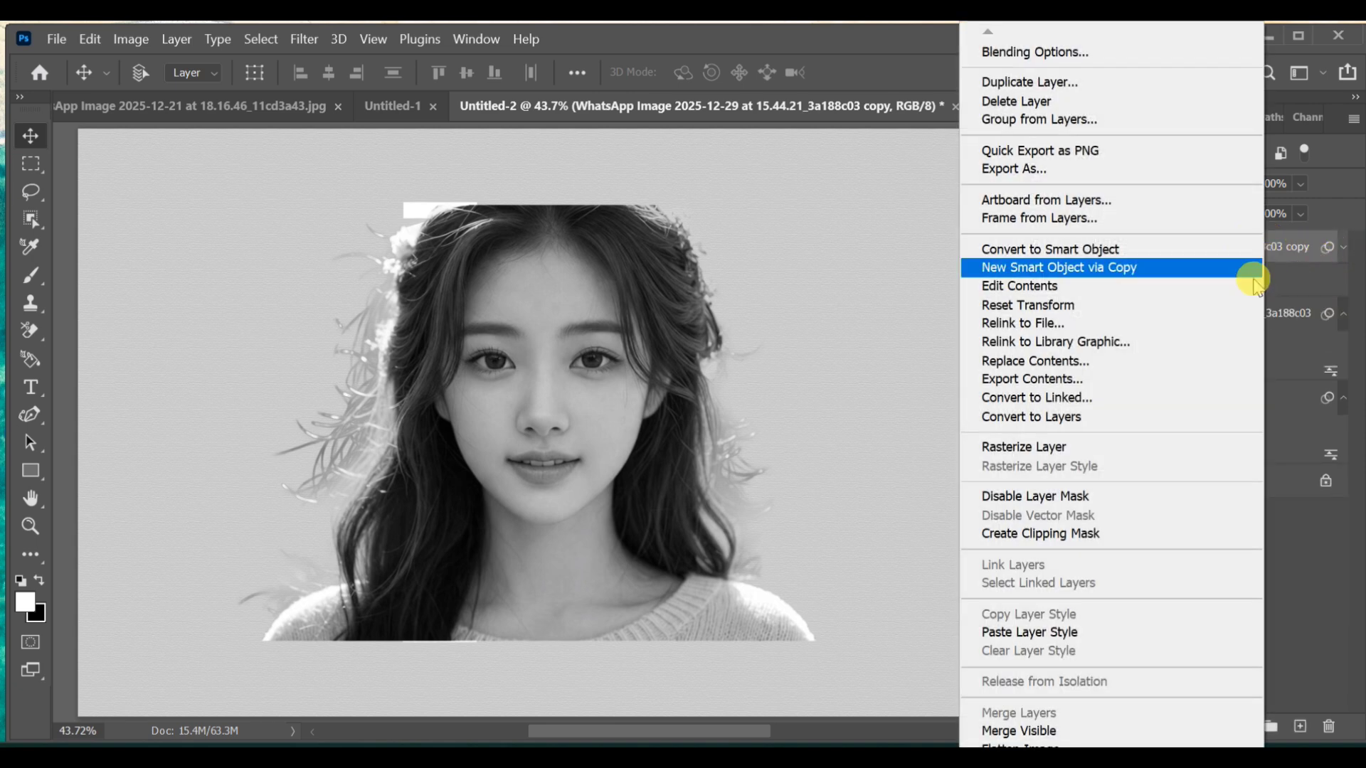
pyautogui.click(1137, 535)
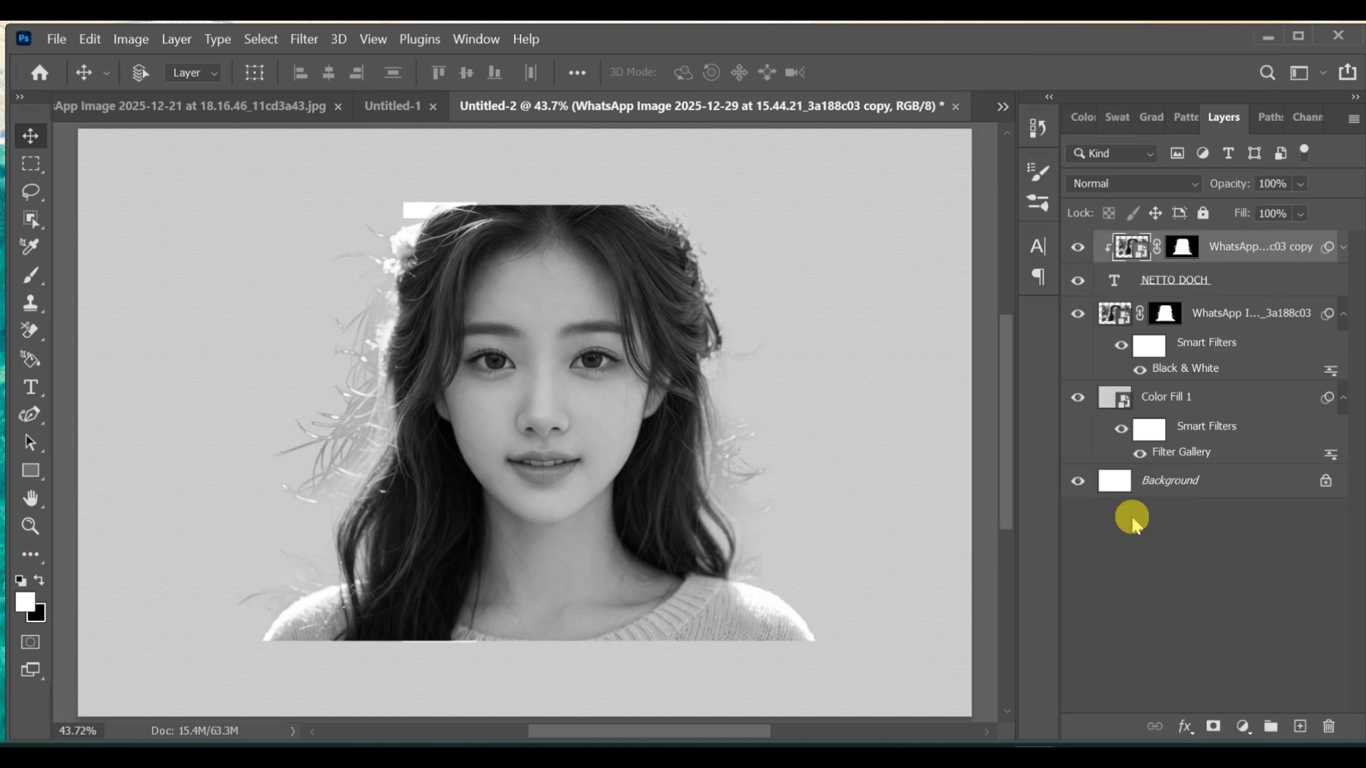
# Convert the original portrait layer below the text to a Smart Object and add a white layer mask to it.
pyautogui.click(1249, 320)
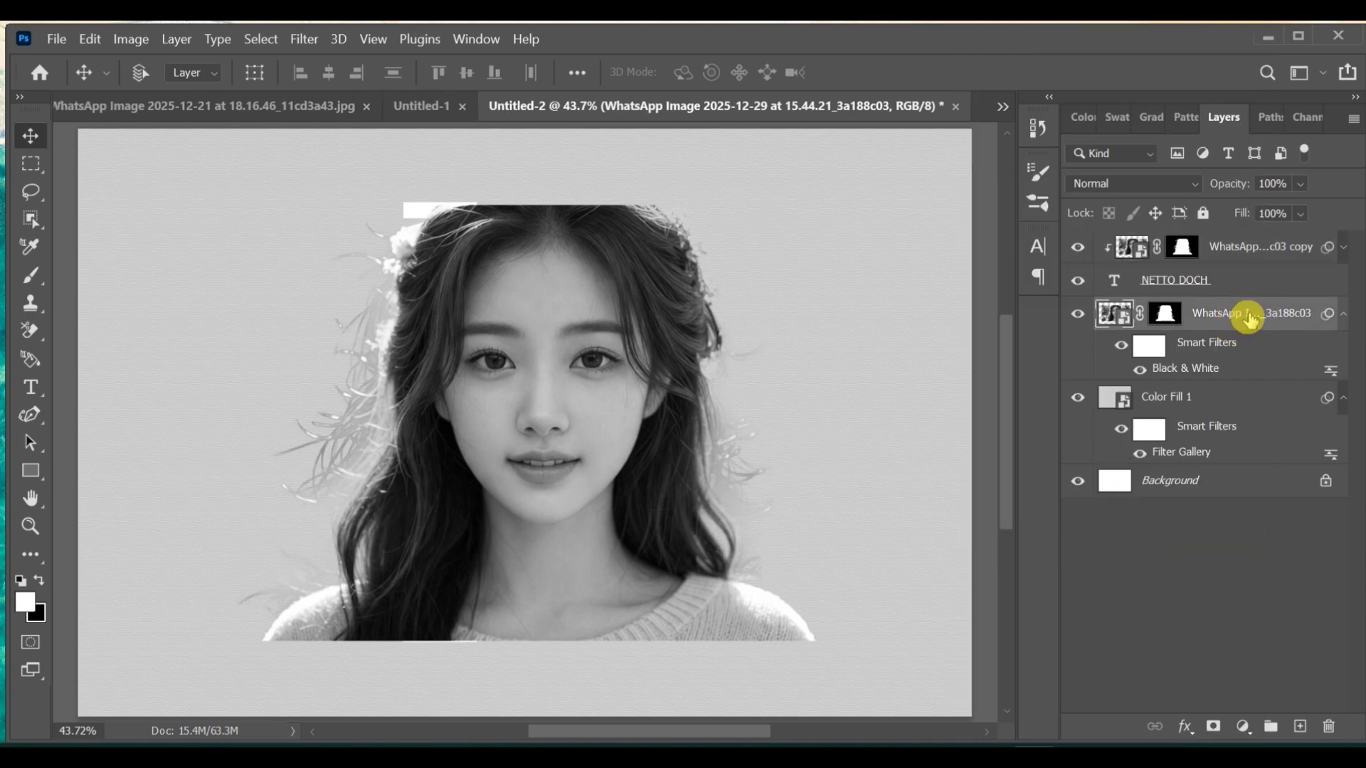
pyautogui.rightClick(1229, 324)
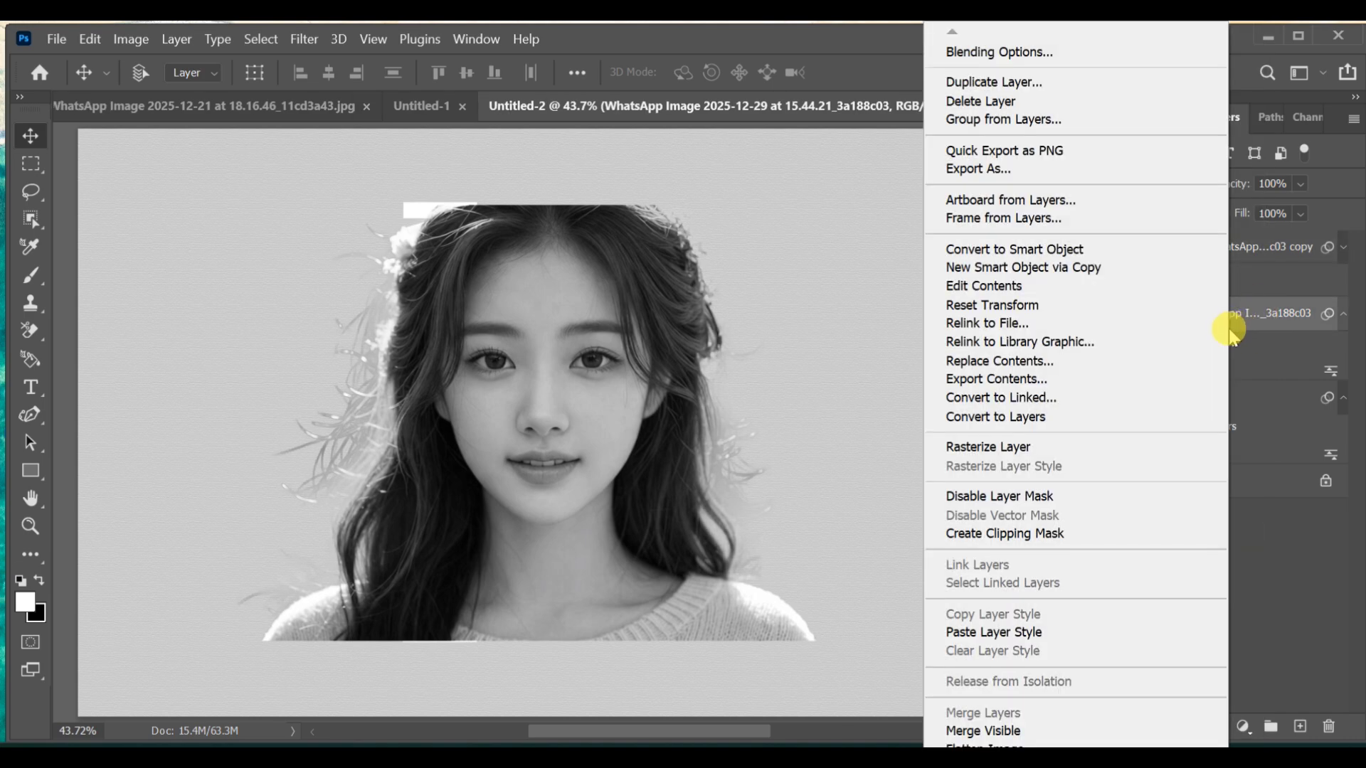
pyautogui.click(1037, 246)
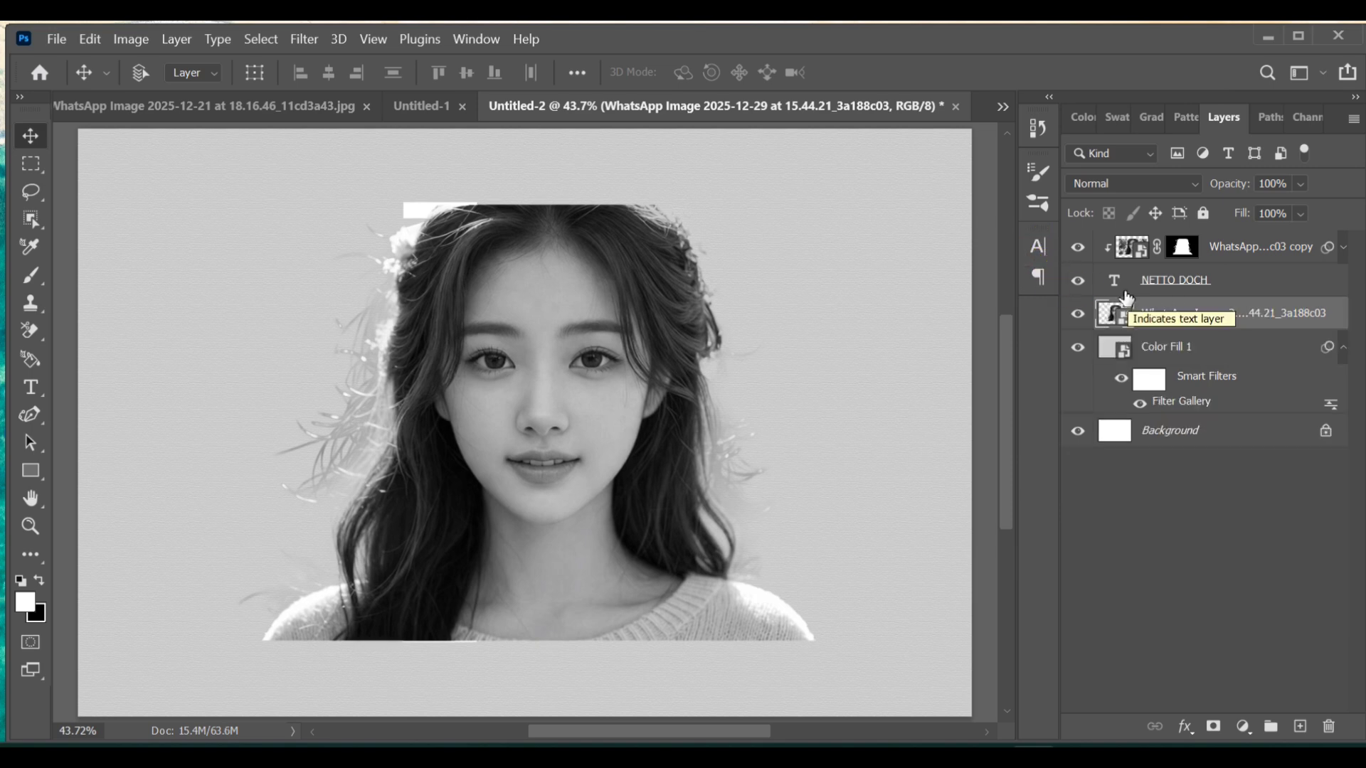
pyautogui.click(1212, 727)
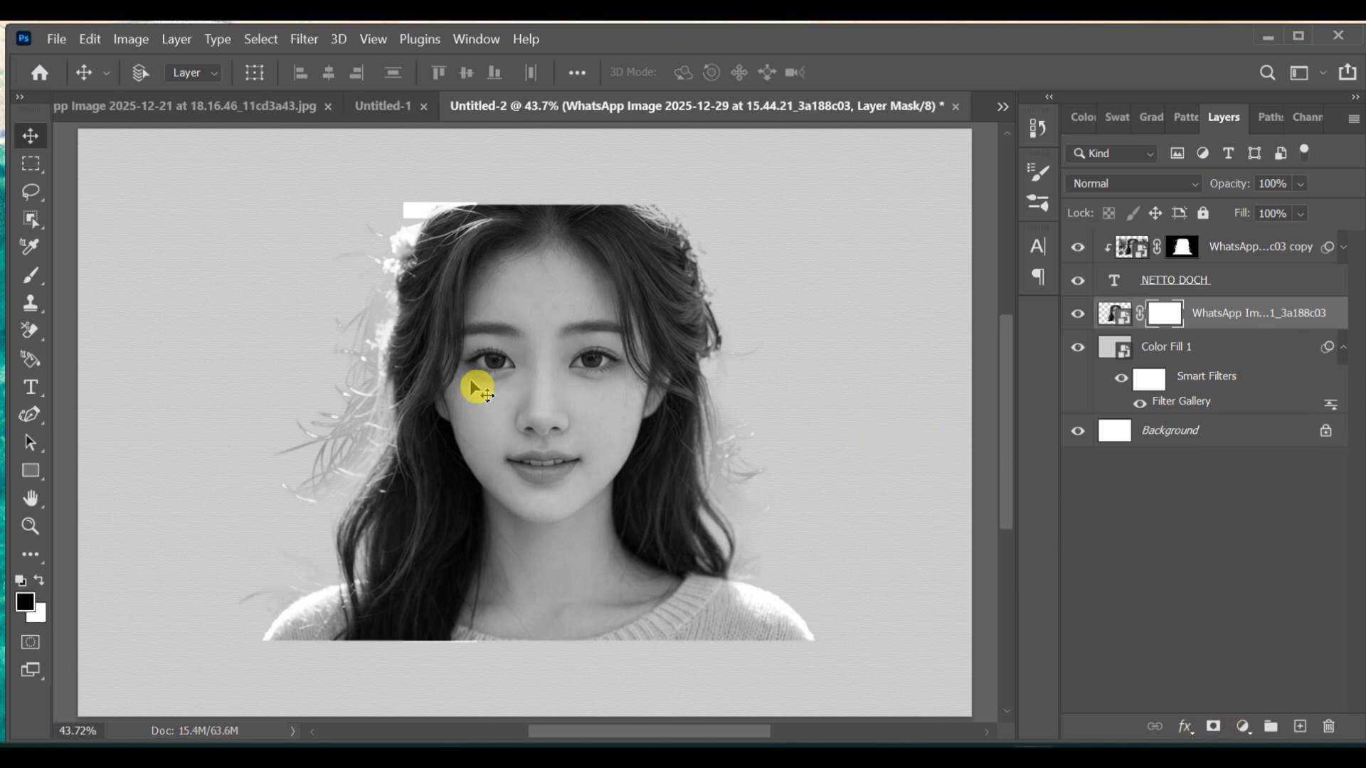
# Paint black on the lower portrait's mask with a 117 px Hard Round brush, hiding the hair and shoulder beside and behind the vertical text.
pyautogui.click(30, 275)
pyautogui.rightClick(31, 275)
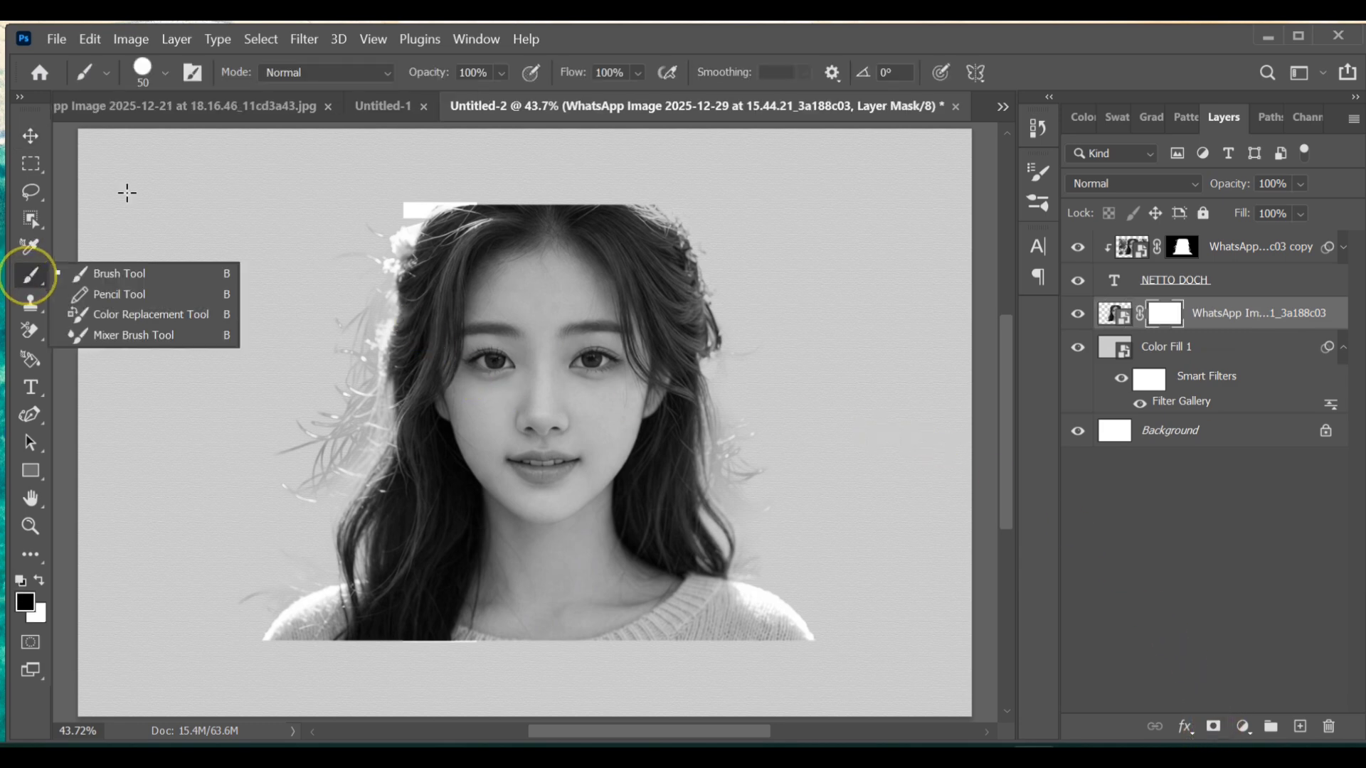
pyautogui.click(165, 71)
pyautogui.click(165, 71)
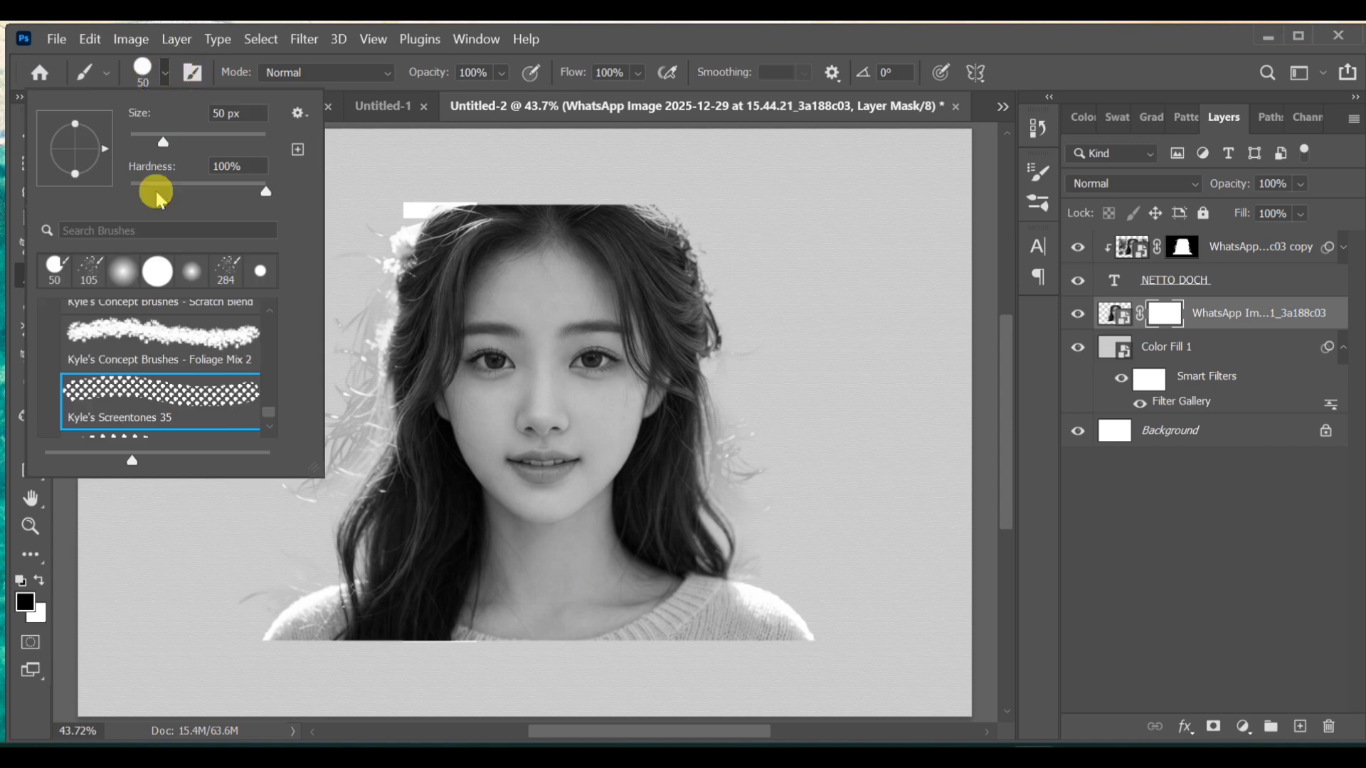
pyautogui.scroll(10, 148, 347)
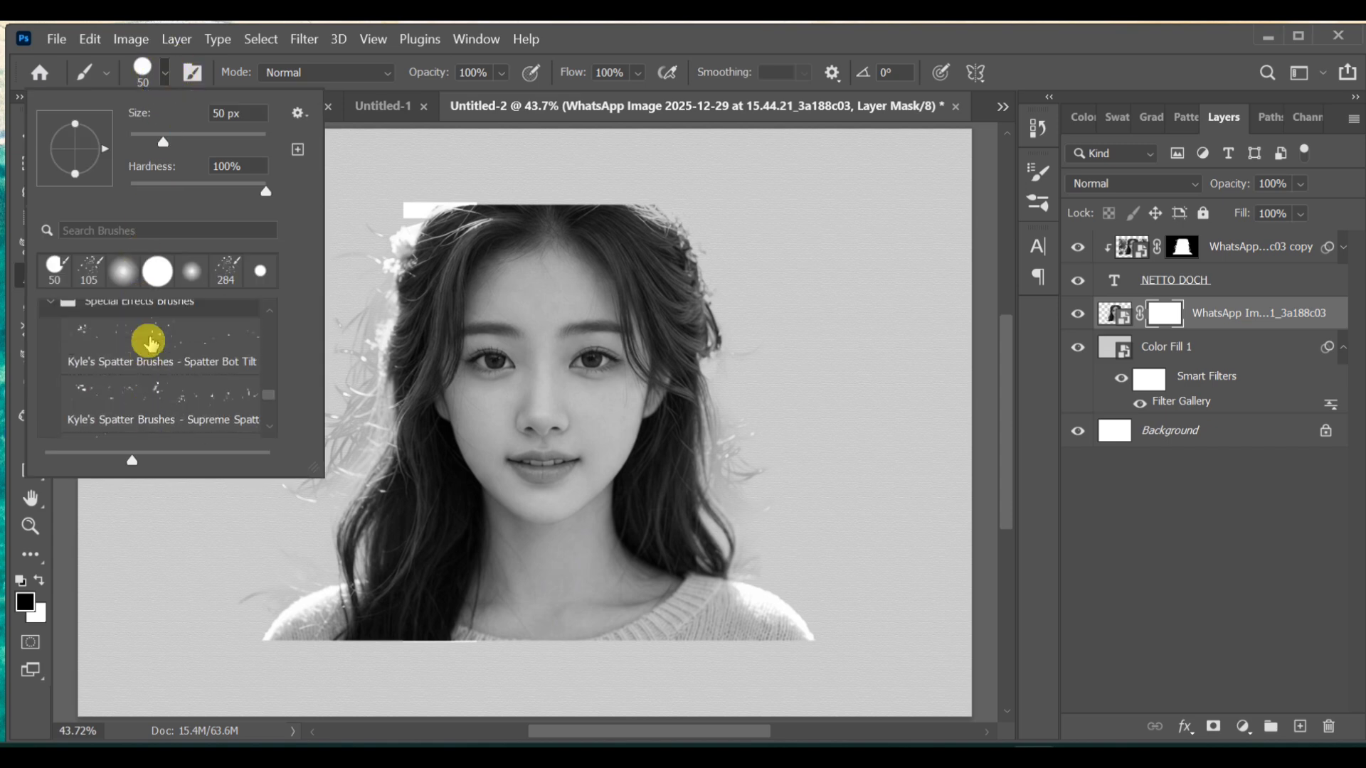
pyautogui.click(158, 268)
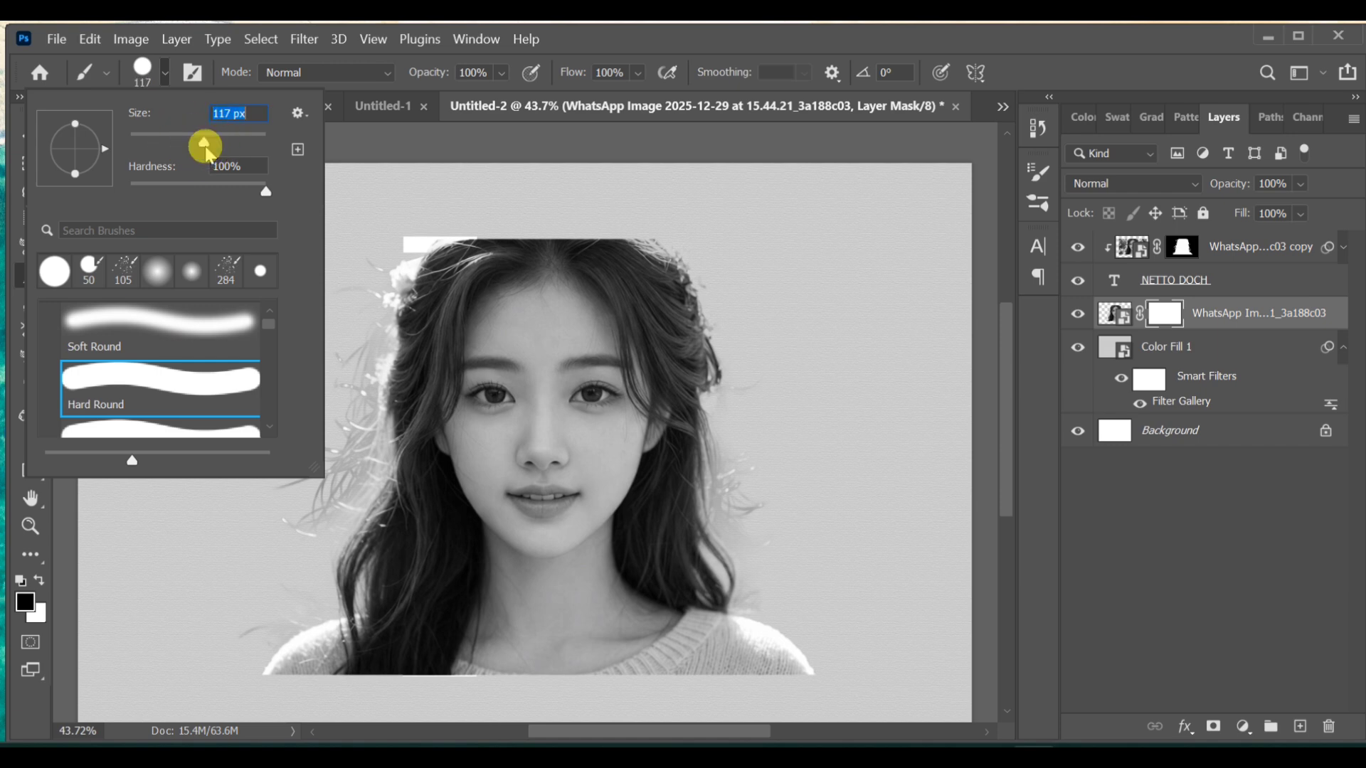
pyautogui.moveTo(299, 491)
pyautogui.mouseDown()
pyautogui.moveTo(387, 677)
pyautogui.moveTo(396, 613)
pyautogui.moveTo(418, 658)
pyautogui.moveTo(424, 633)
pyautogui.moveTo(445, 653)
pyautogui.moveTo(436, 609)
pyautogui.moveTo(454, 643)
pyautogui.moveTo(414, 575)
pyautogui.moveTo(415, 498)
pyautogui.moveTo(460, 601)
pyautogui.moveTo(430, 498)
pyautogui.mouseUp()
pyautogui.moveTo(408, 335)
pyautogui.mouseDown()
pyautogui.moveTo(410, 463)
pyautogui.moveTo(392, 372)
pyautogui.moveTo(400, 457)
pyautogui.moveTo(397, 258)
pyautogui.moveTo(412, 239)
pyautogui.moveTo(443, 317)
pyautogui.moveTo(447, 235)
pyautogui.moveTo(411, 285)
pyautogui.moveTo(434, 281)
pyautogui.moveTo(432, 313)
pyautogui.mouseUp()
pyautogui.press('x')
pyautogui.moveTo(432, 313)
pyautogui.mouseDown()
pyautogui.moveTo(433, 442)
pyautogui.moveTo(472, 534)
pyautogui.moveTo(481, 245)
pyautogui.mouseUp()
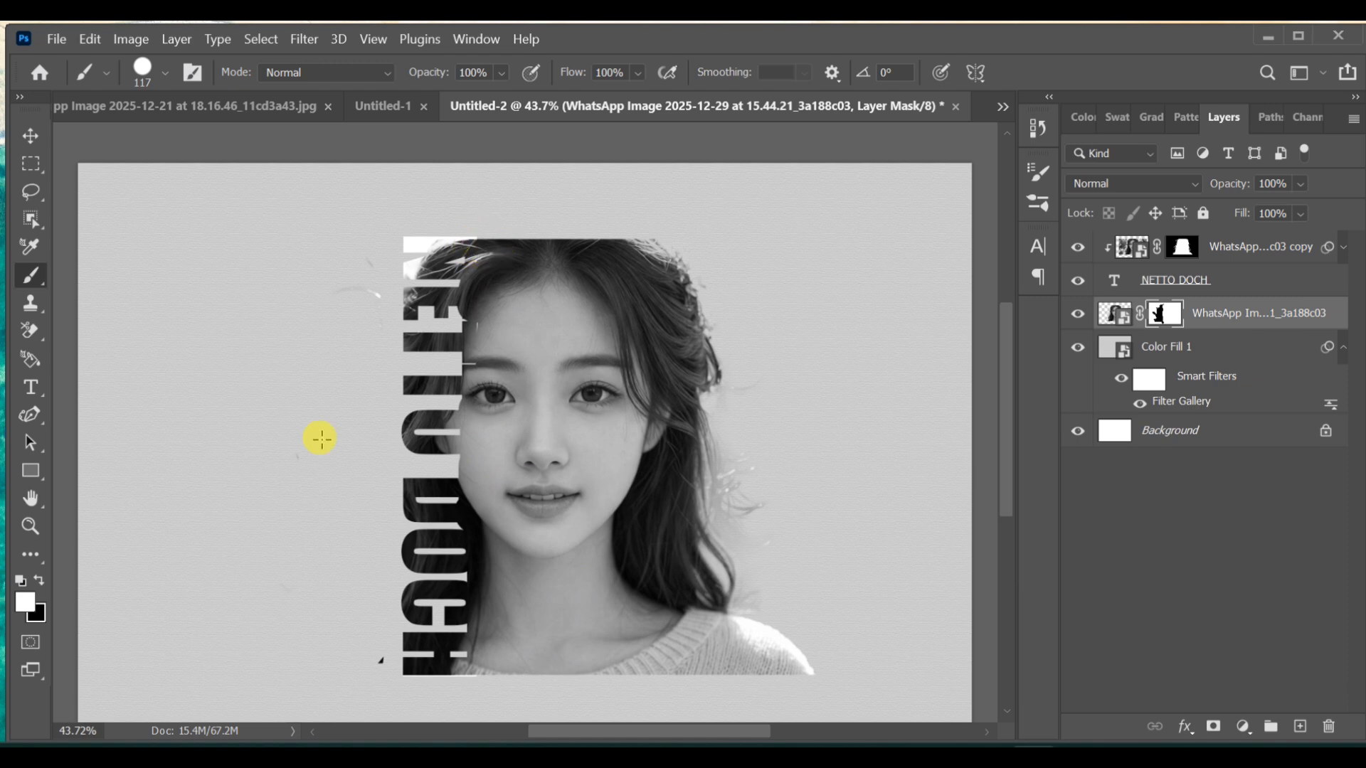
pyautogui.click(39, 580)
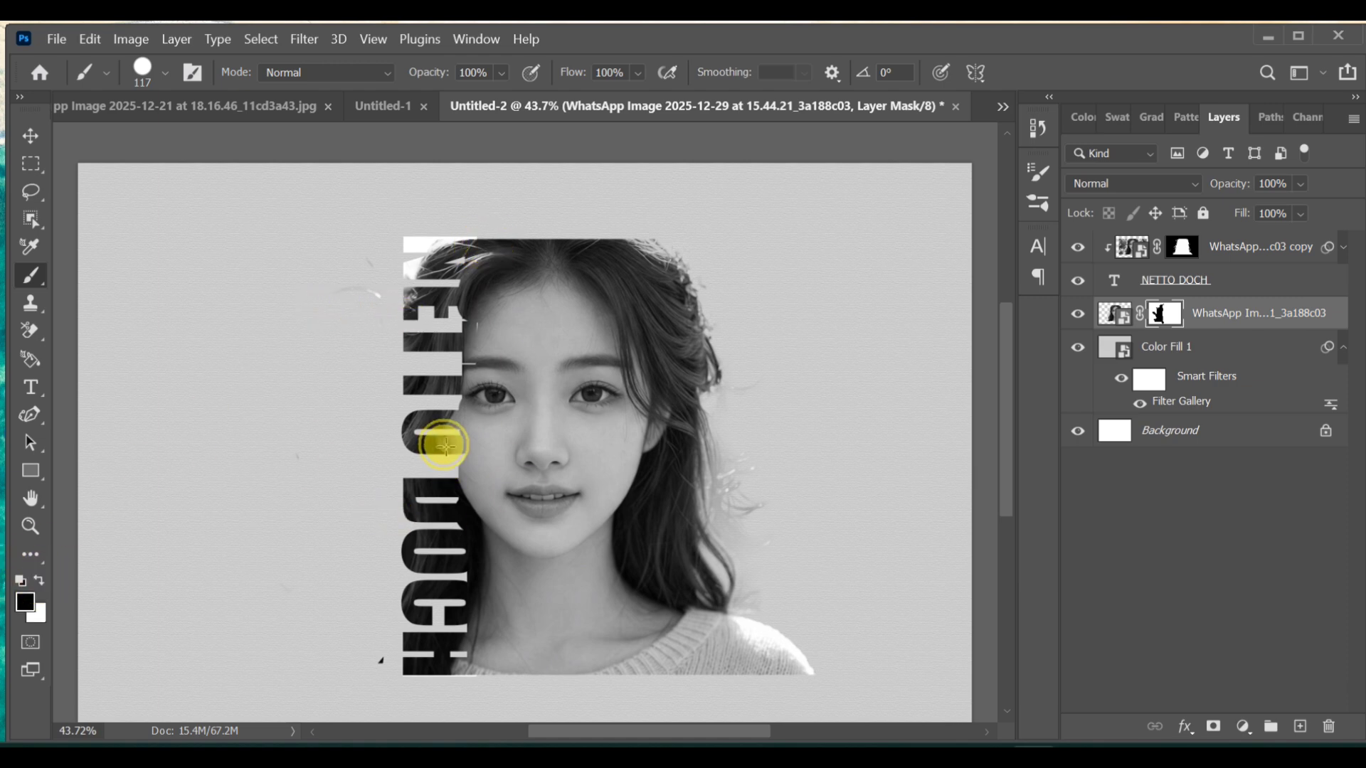
pyautogui.moveTo(436, 442); pyautogui.dragTo(441, 573)
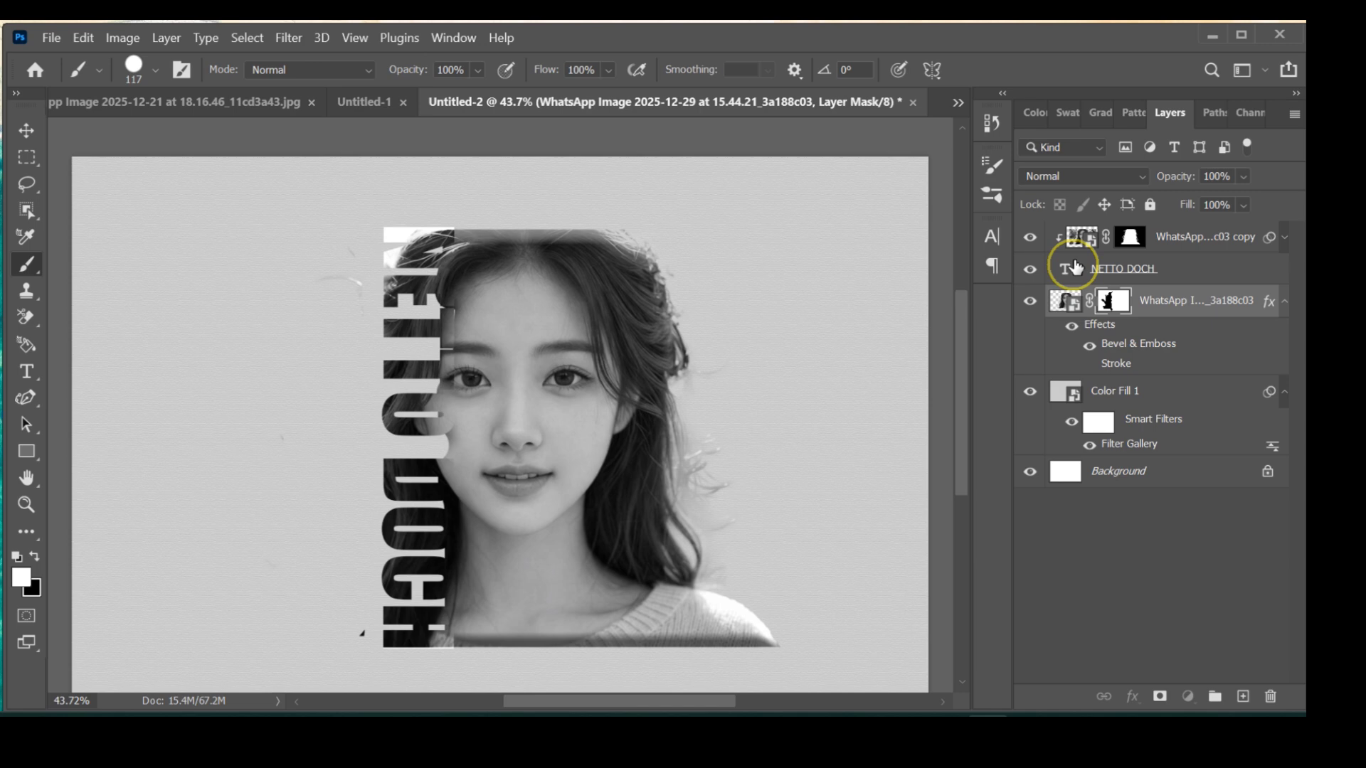
# Add a white Stroke of 4 px with Center position to the NETTO DOCH text layer.
pyautogui.click(1120, 279)
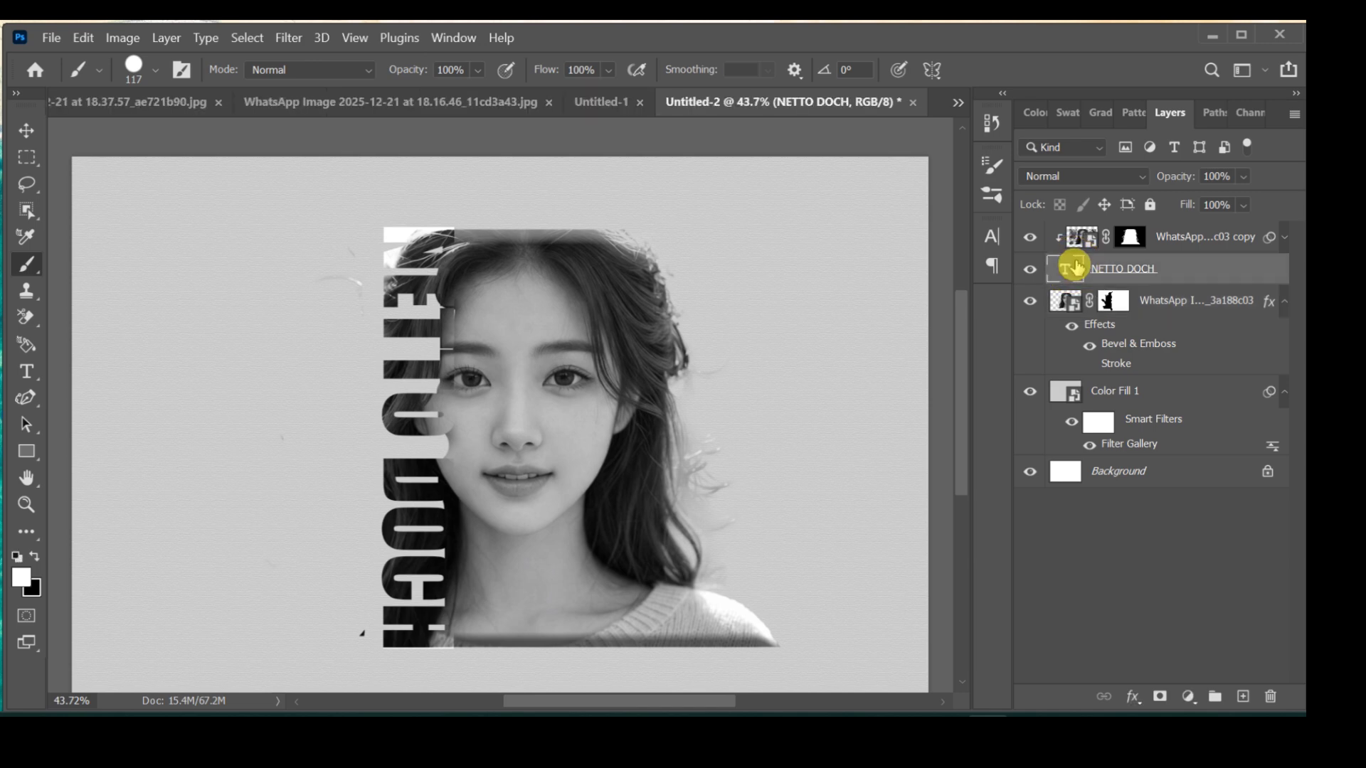
pyautogui.click(1132, 696)
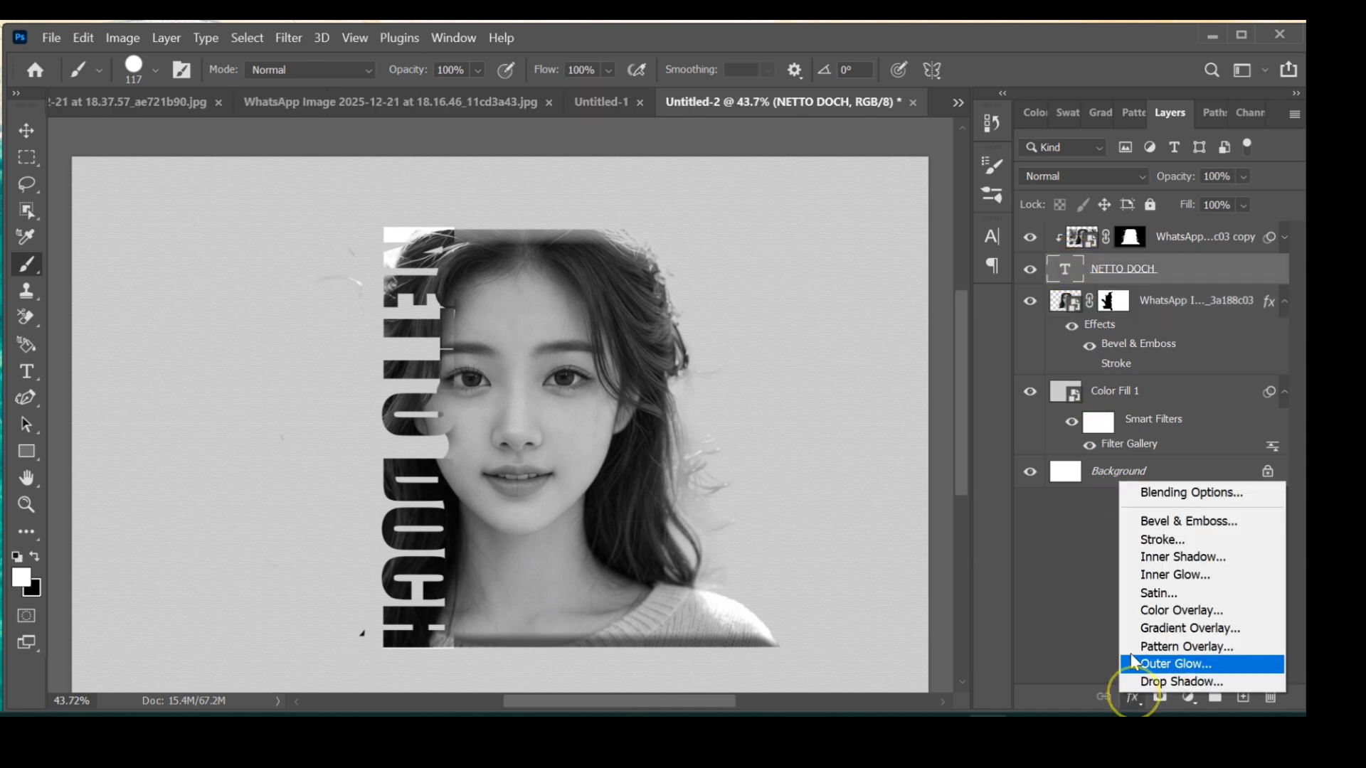
pyautogui.click(1147, 541)
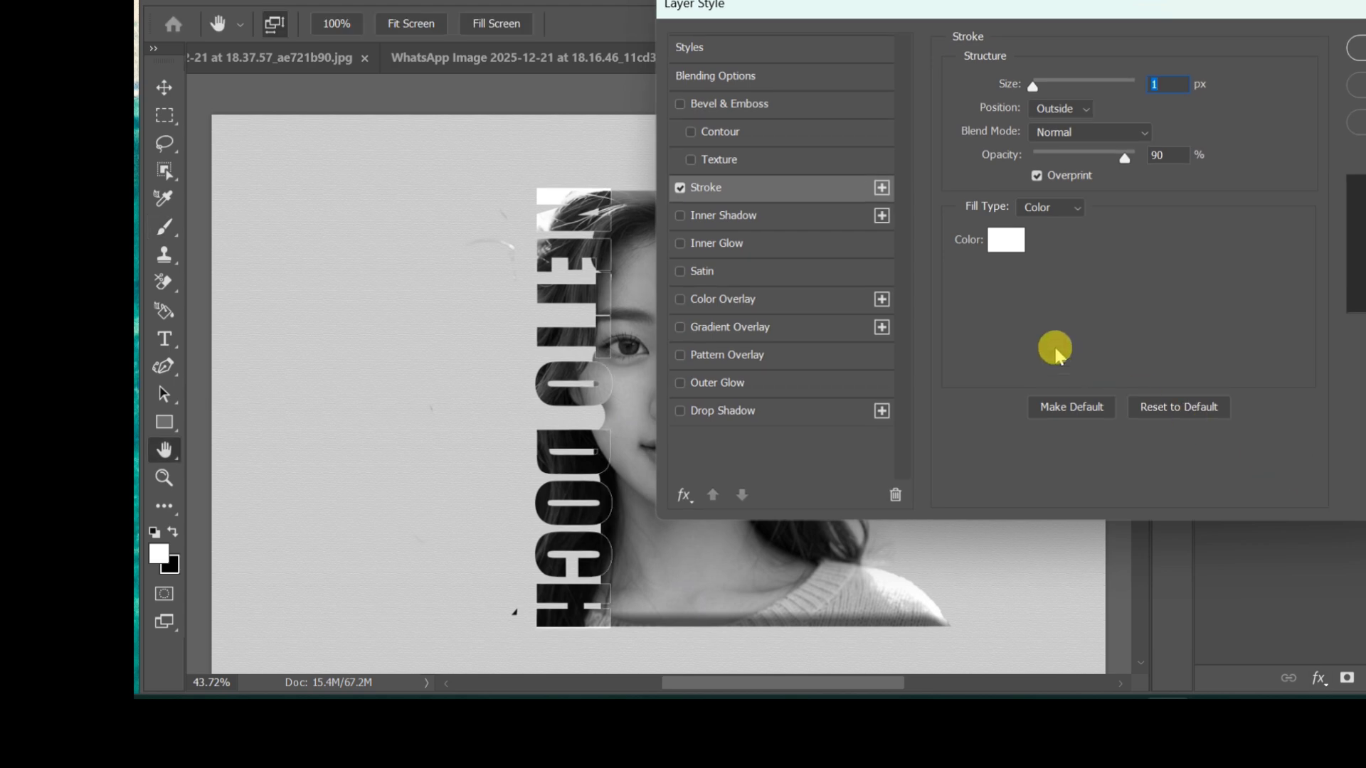
pyautogui.click(1071, 108)
pyautogui.click(1078, 161)
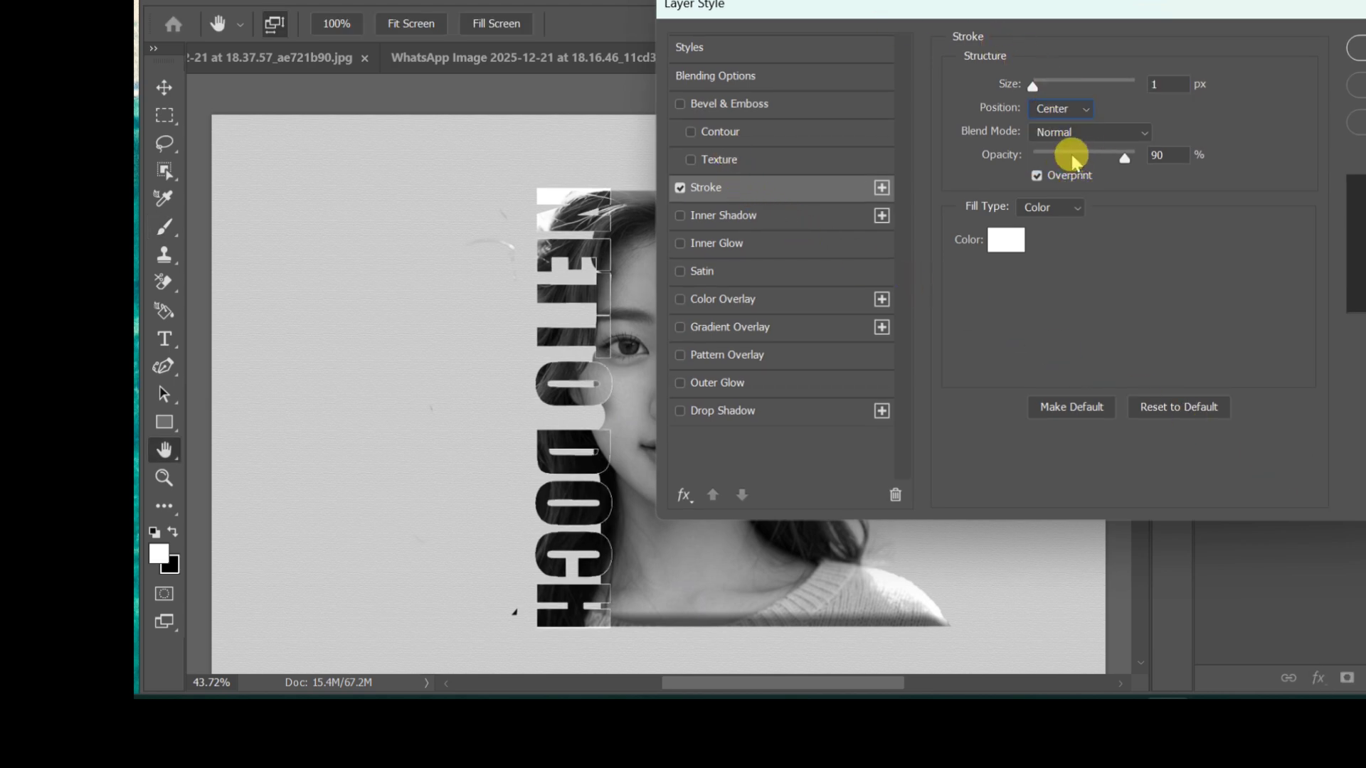
pyautogui.moveTo(1044, 84); pyautogui.dragTo(1036, 81)
pyautogui.click(1036, 84)
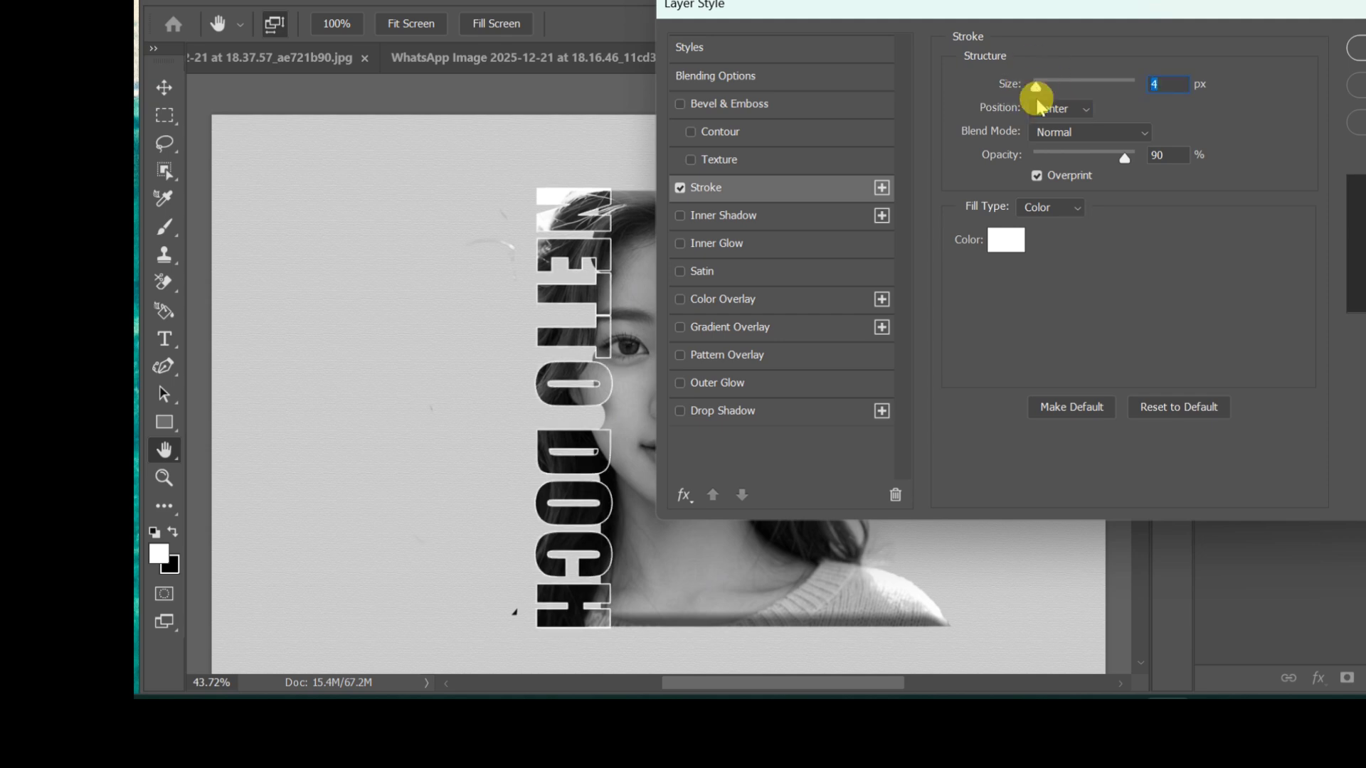
pyautogui.click(1356, 49)
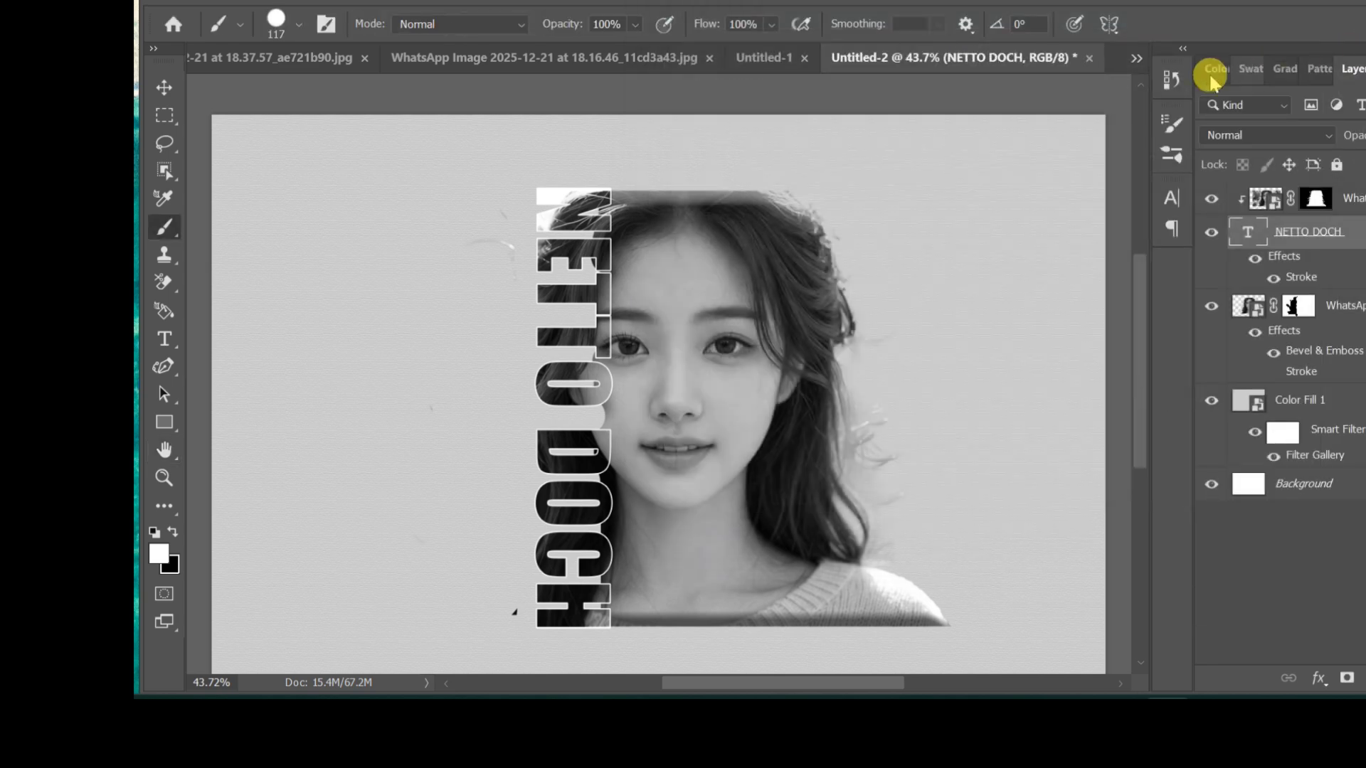
# Draw a rectangle about 672 × 245 px above the portrait copy layer, covering the eye farther from the text, and fill it with red.
pyautogui.click(1270, 197)
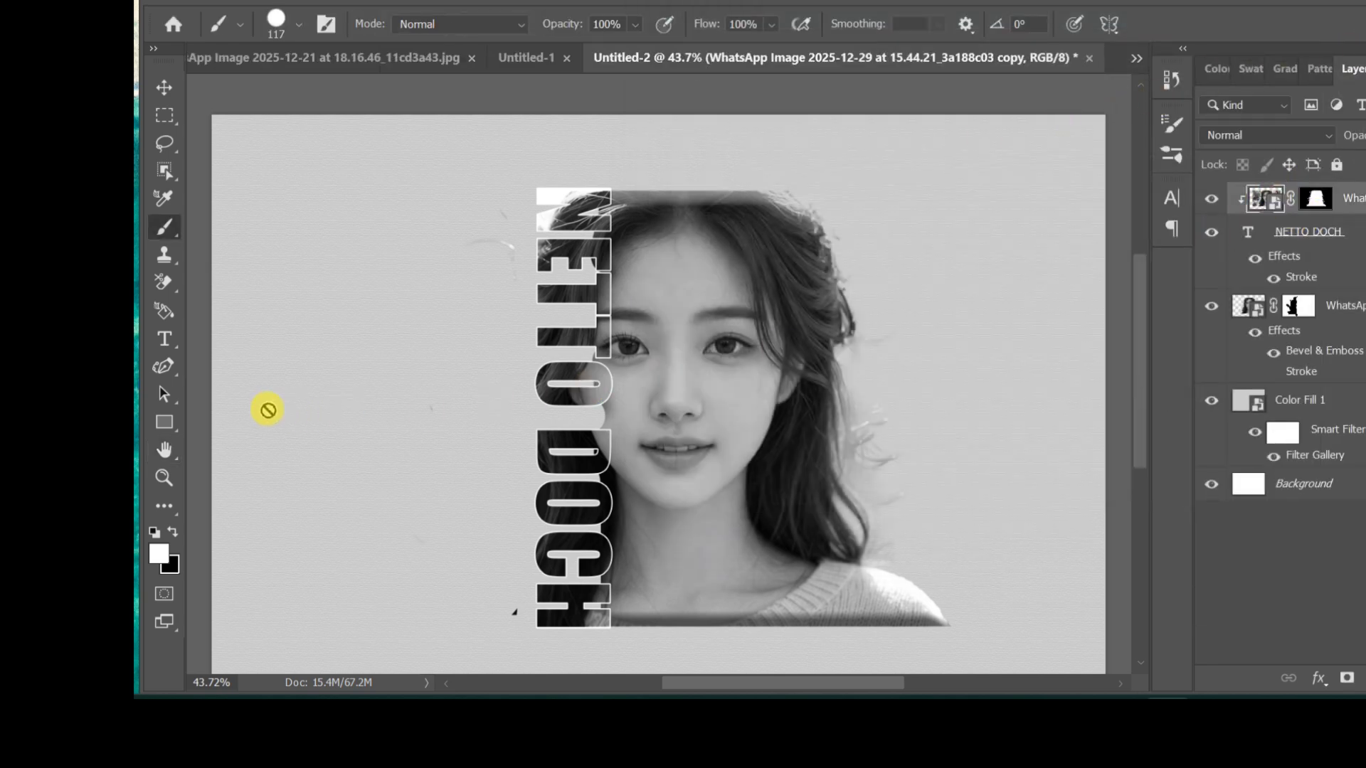
pyautogui.click(158, 422)
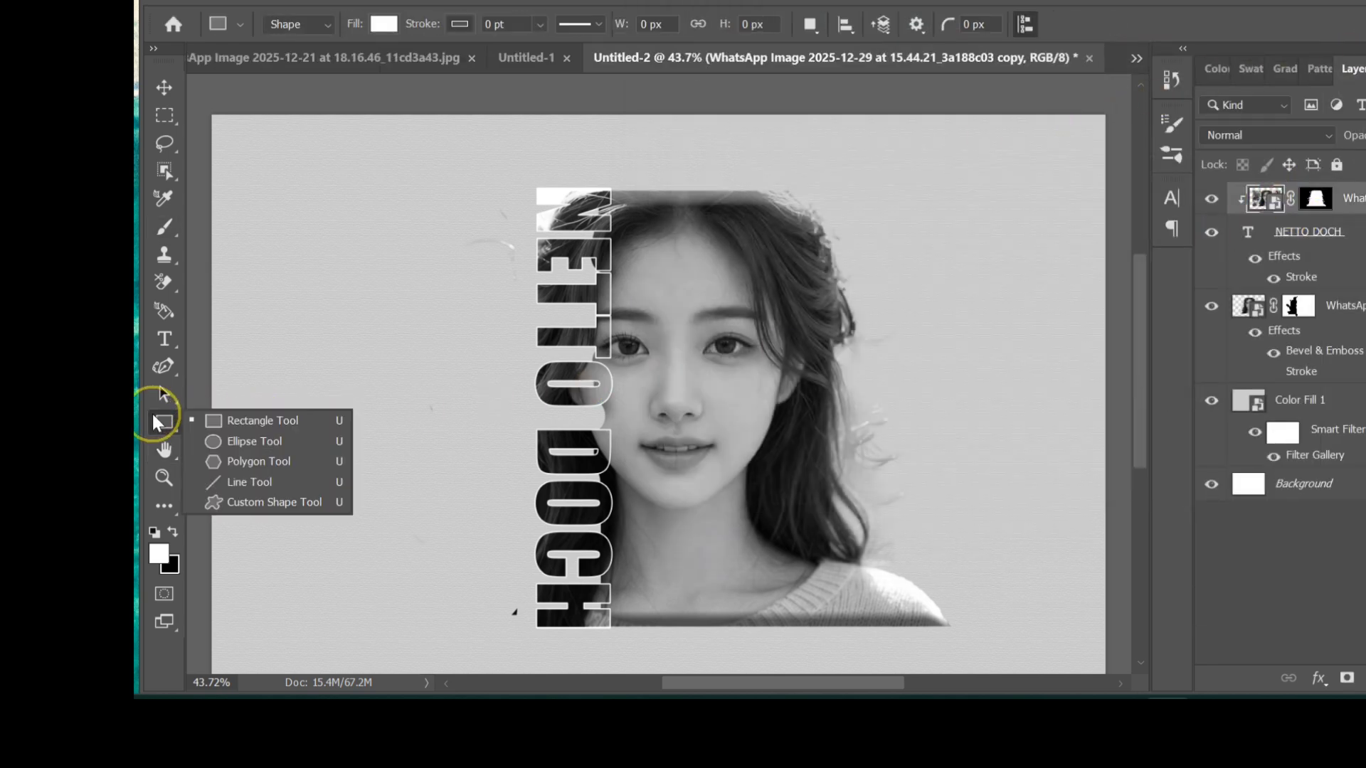
pyautogui.click(245, 422)
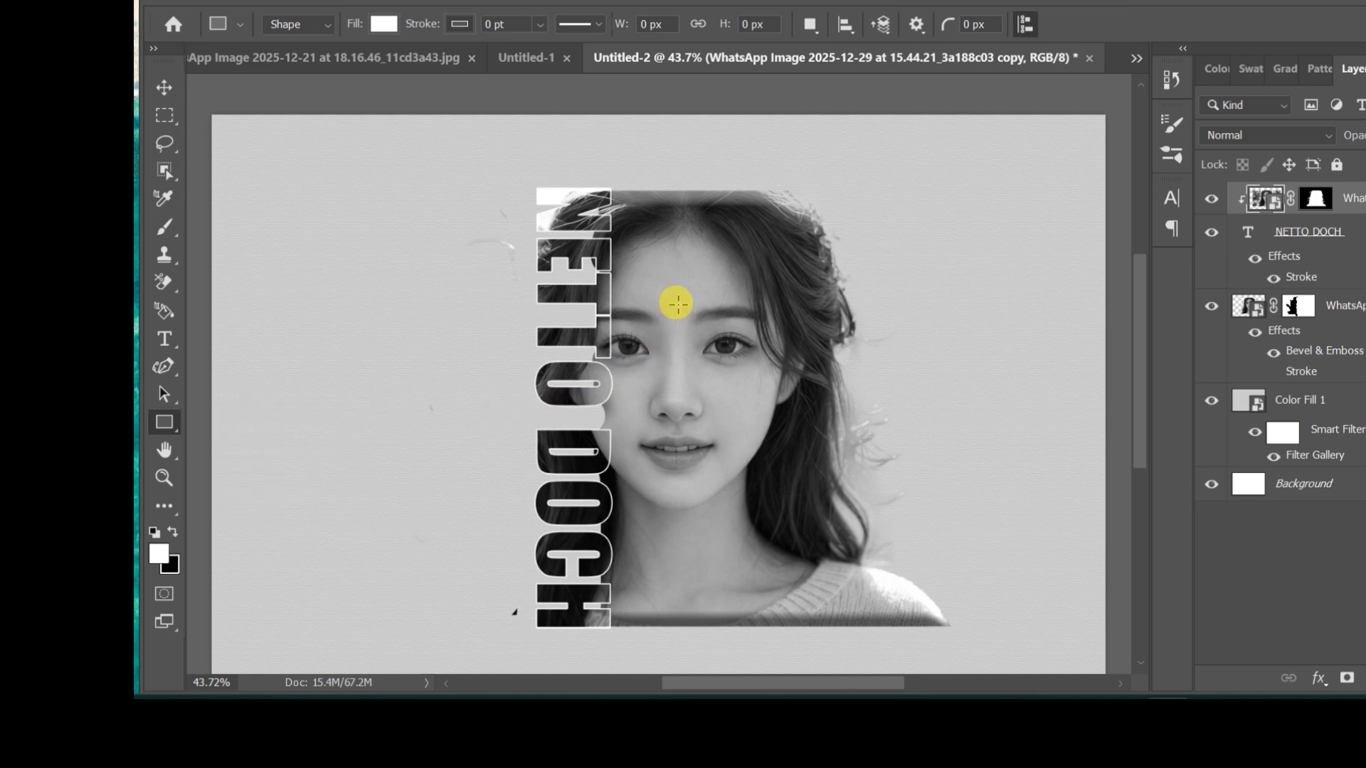
pyautogui.moveTo(678, 303); pyautogui.dragTo(875, 362)
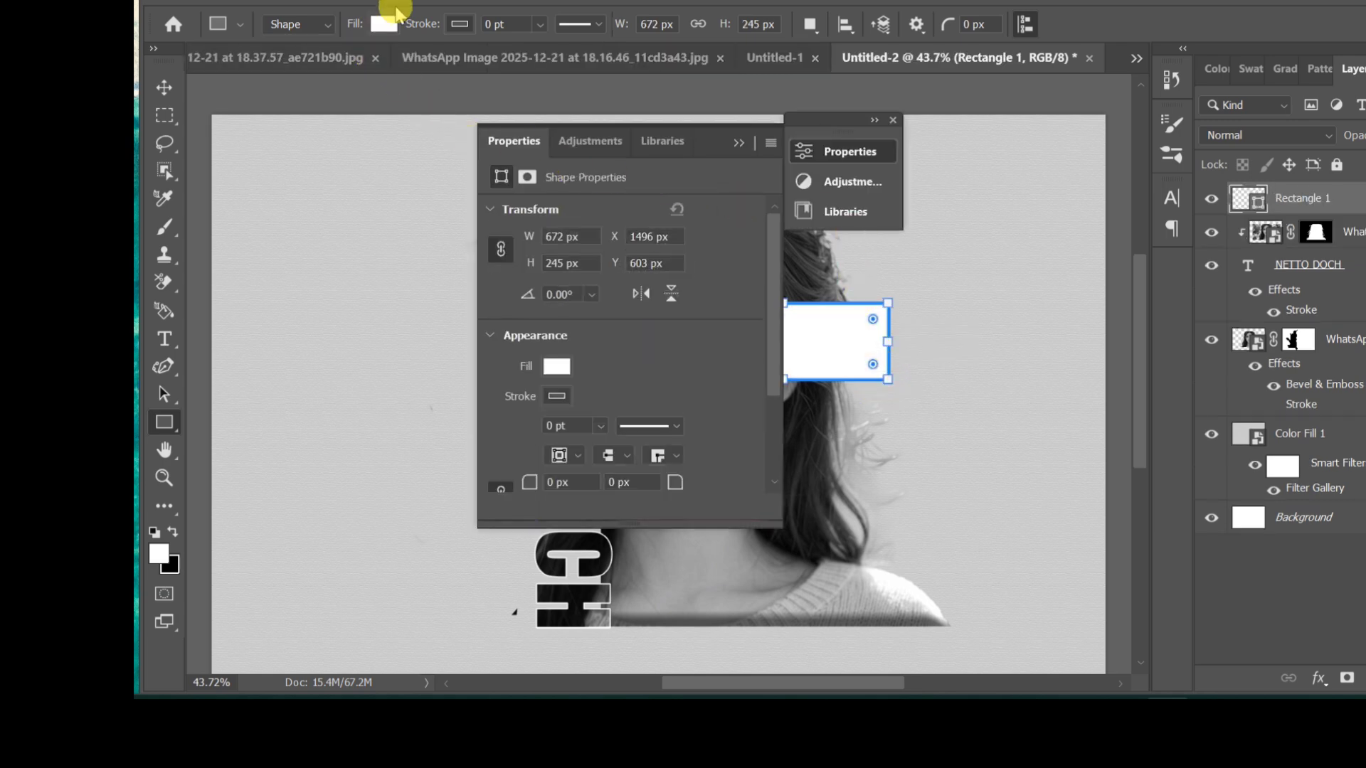
pyautogui.click(396, 23)
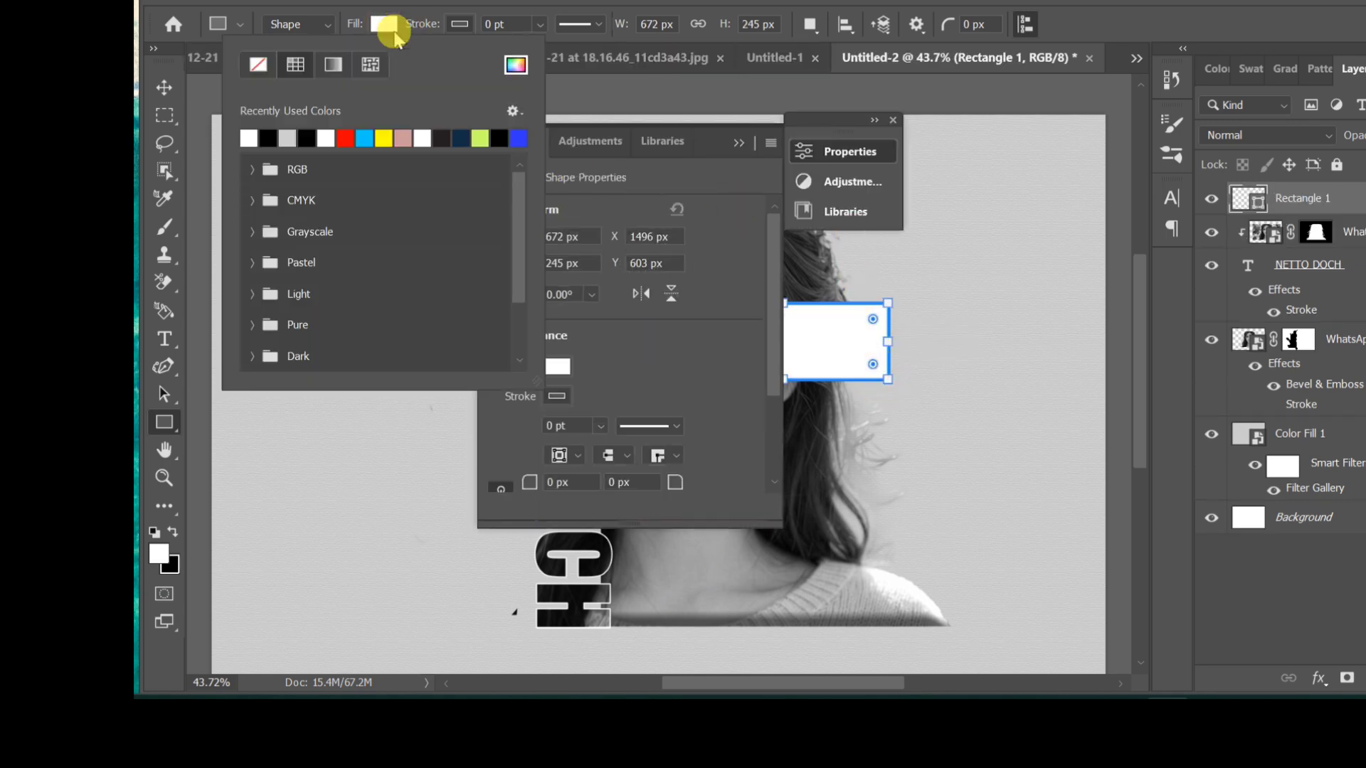
pyautogui.click(359, 135)
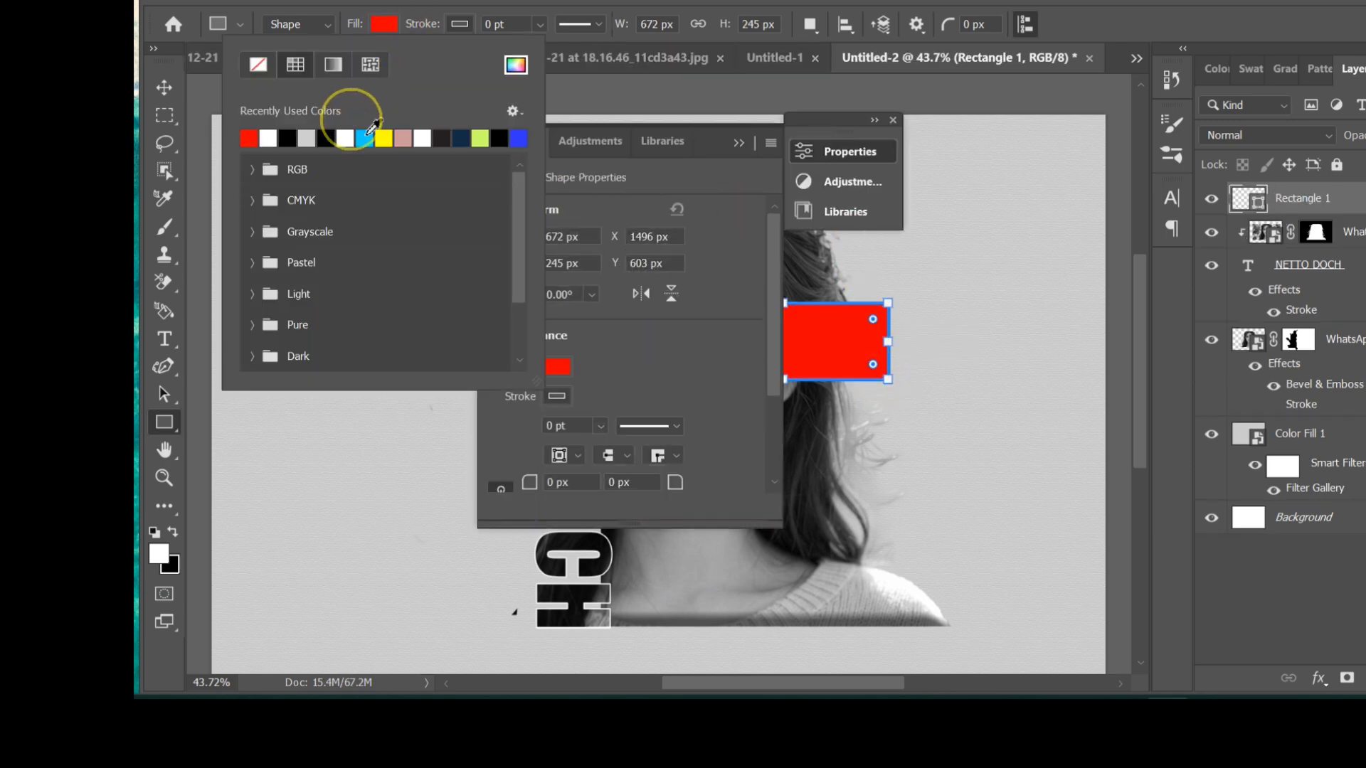
pyautogui.click(893, 123)
pyautogui.click(893, 120)
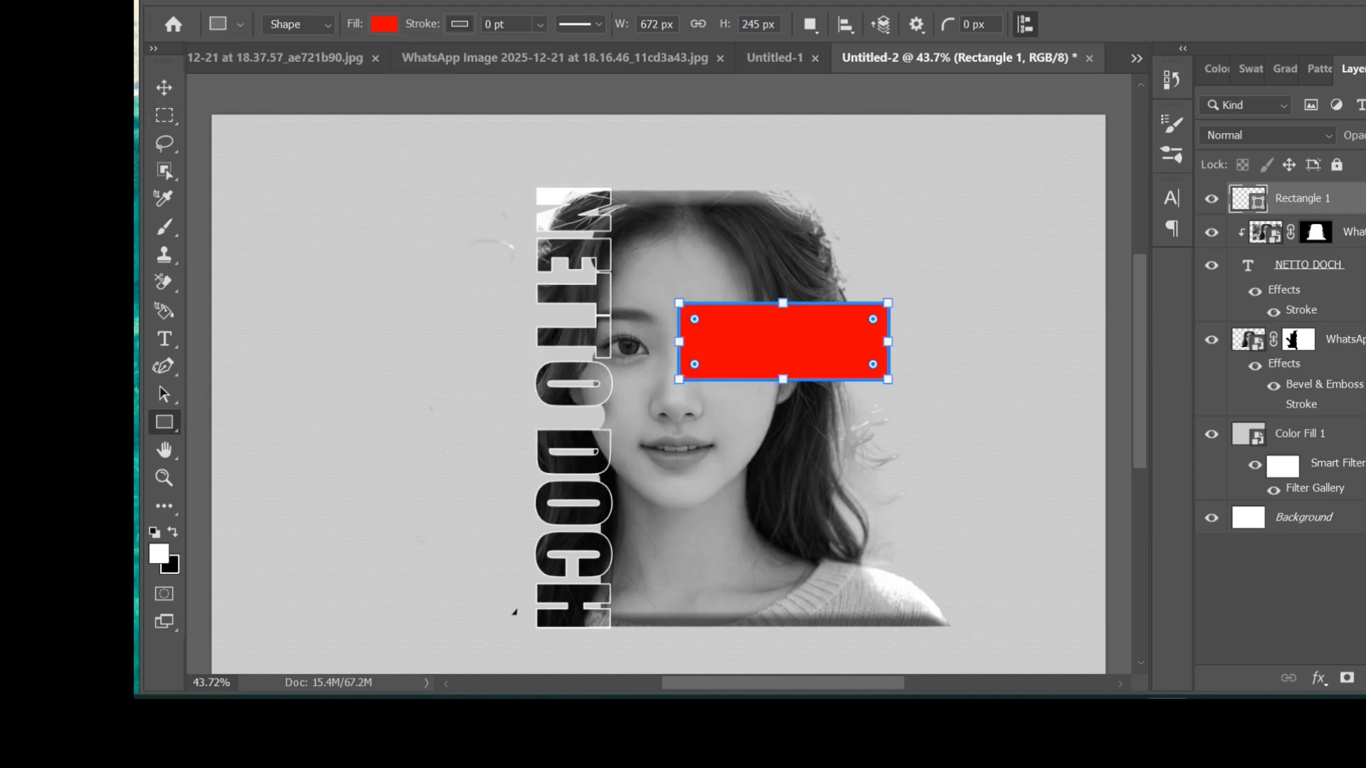
# Set the red rectangle layer's blend mode to Multiply.
pyautogui.click(160, 87)
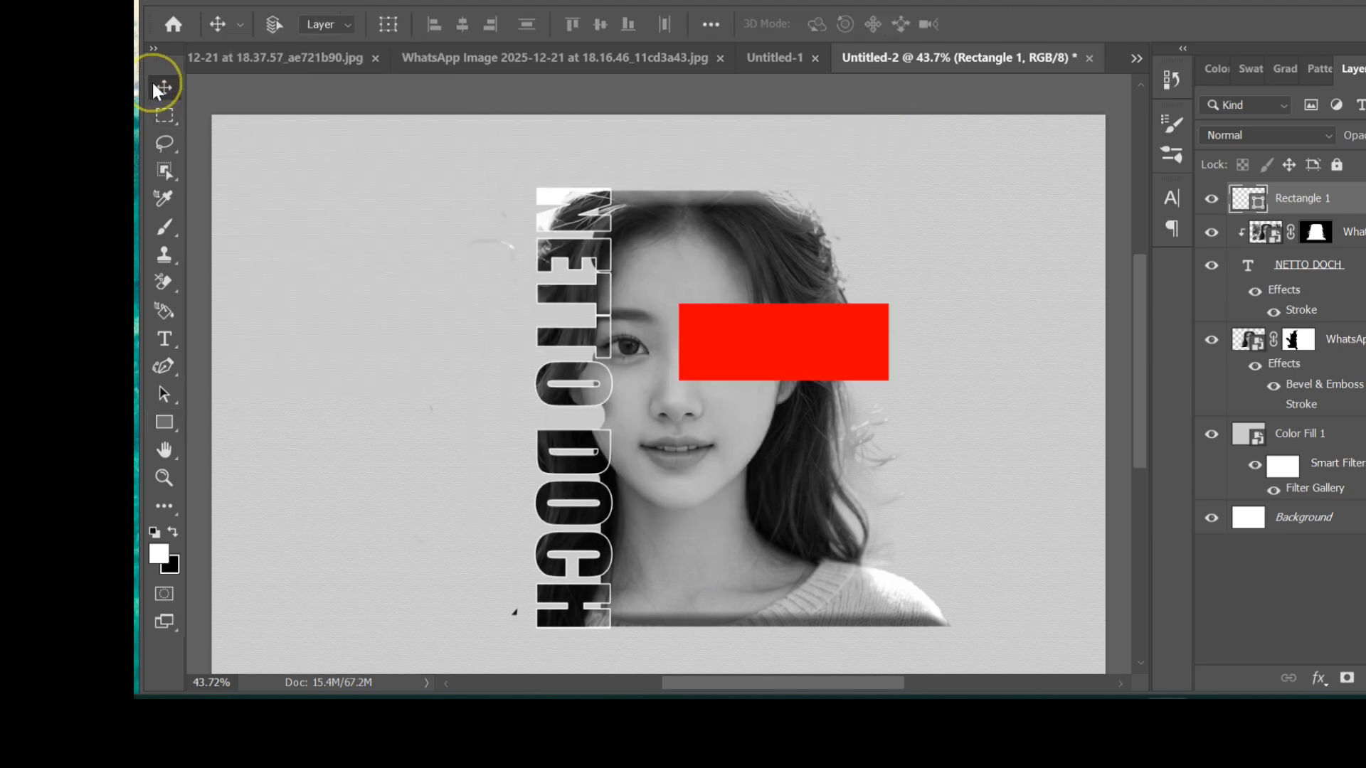
pyautogui.click(1235, 137)
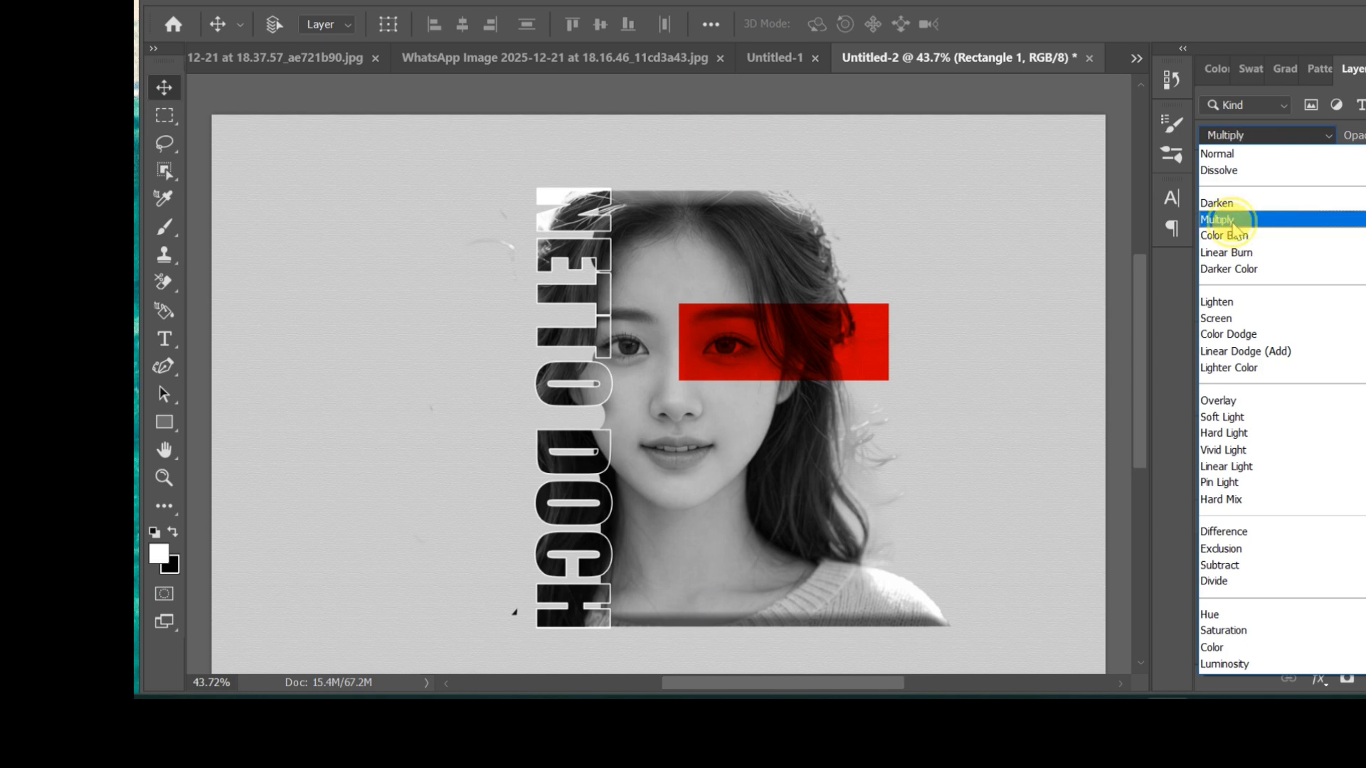
pyautogui.click(1235, 221)
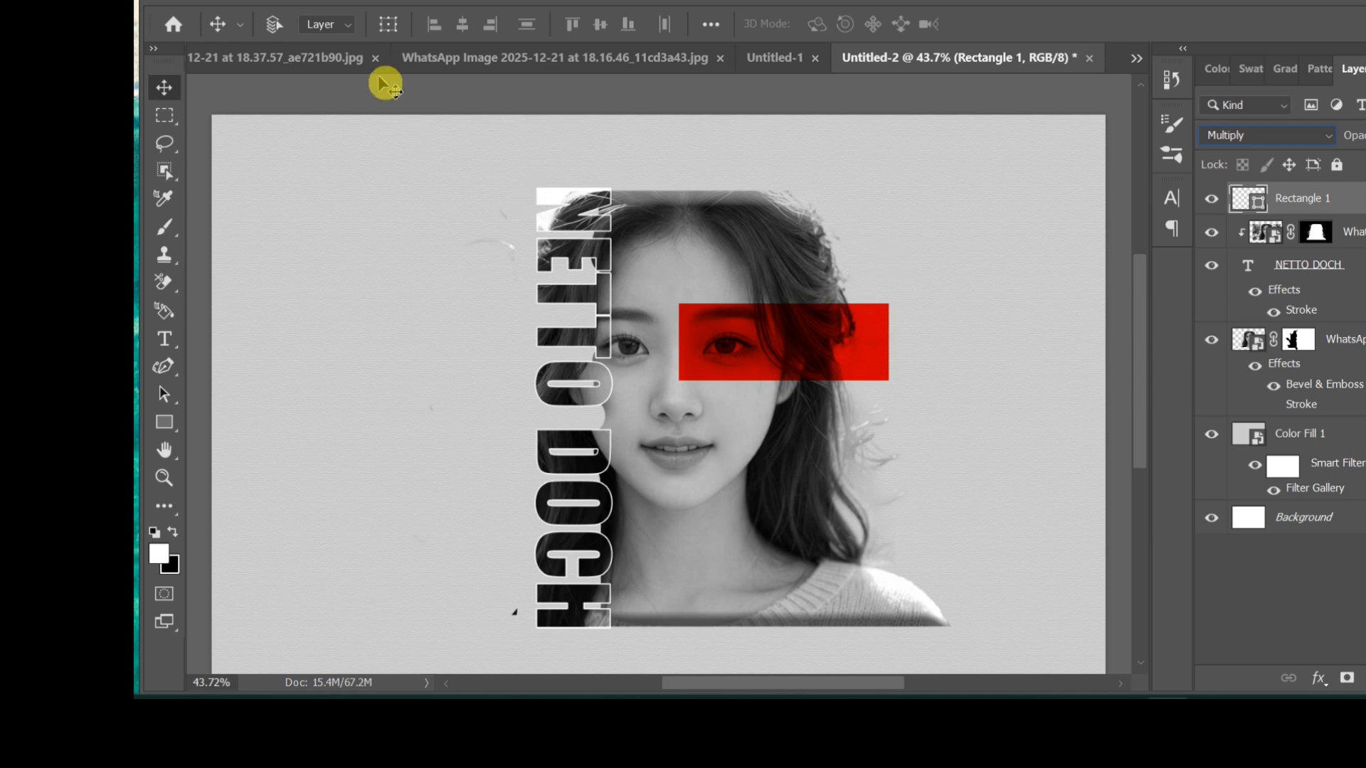